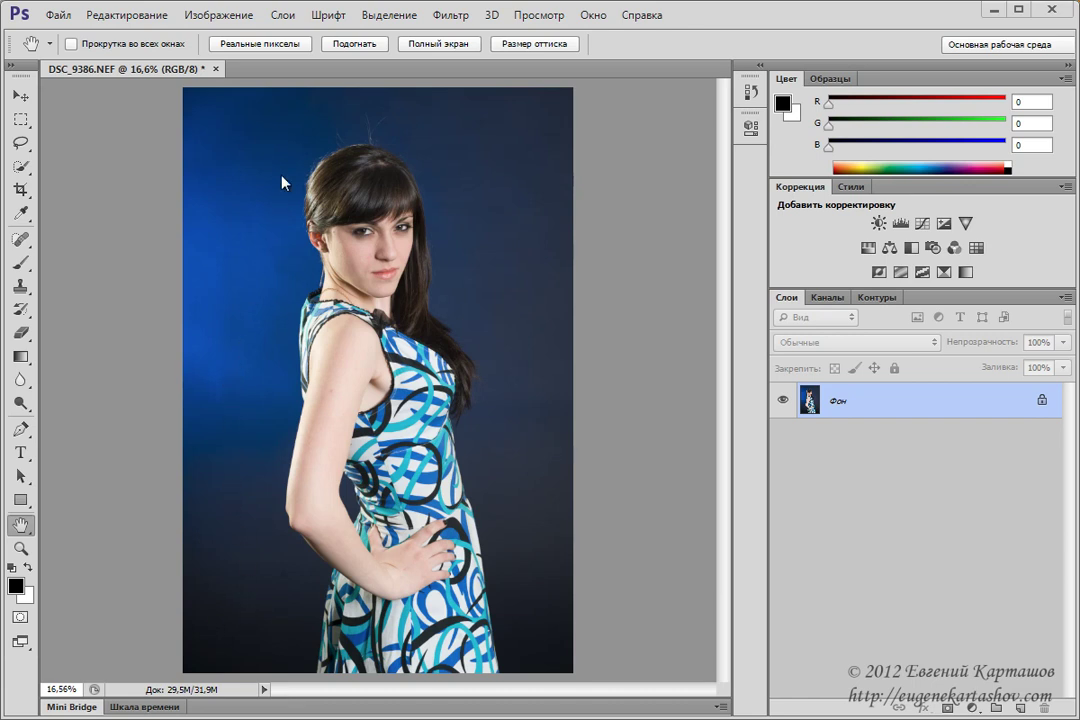
Duplicate the background photo onto a new layer, Слой 1.
left_click(211, 406, "ctrl")
left_click(211, 406, "ctrl")
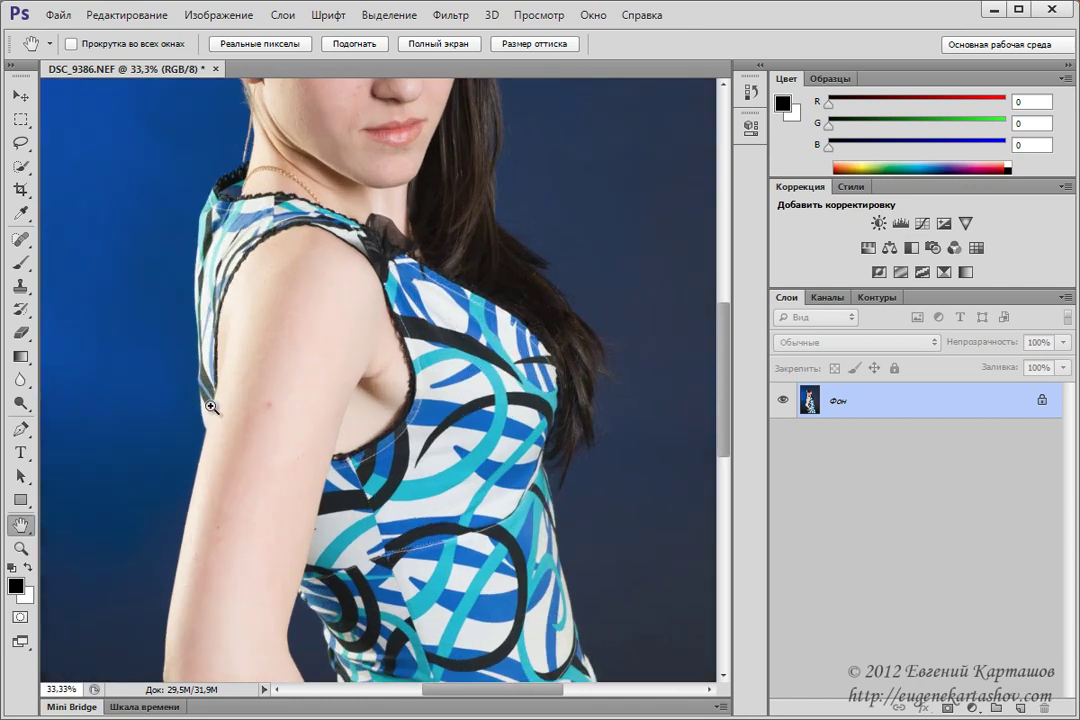
left_click_drag(203, 345, 495, 525)
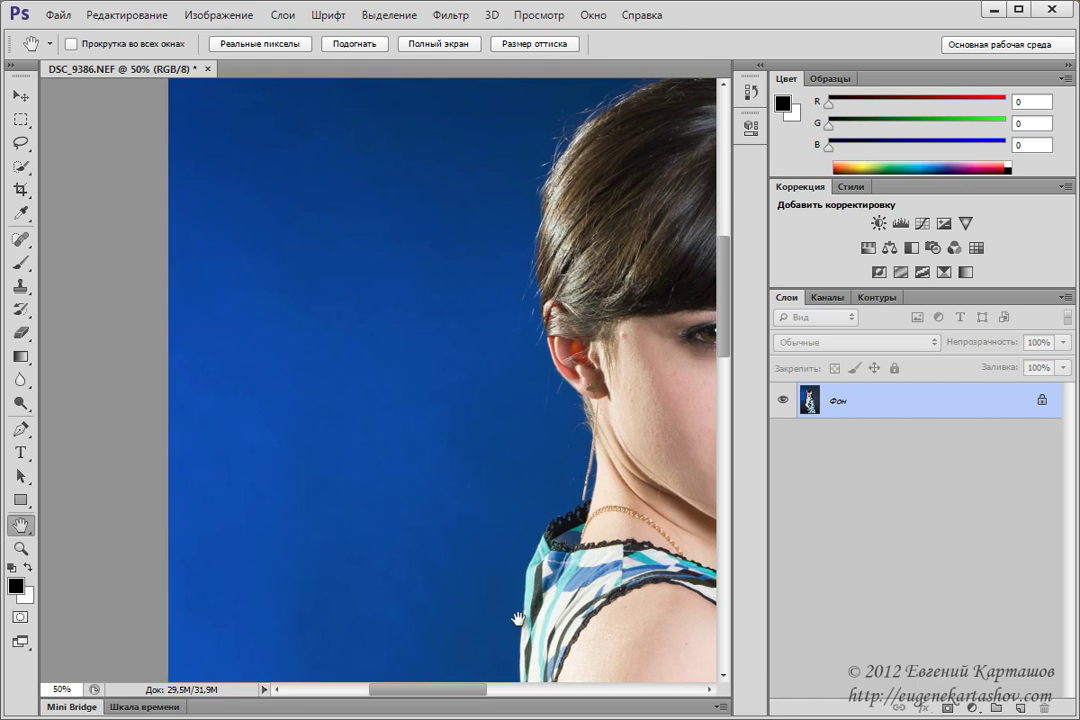
left_click_drag(490, 520, 215, 490)
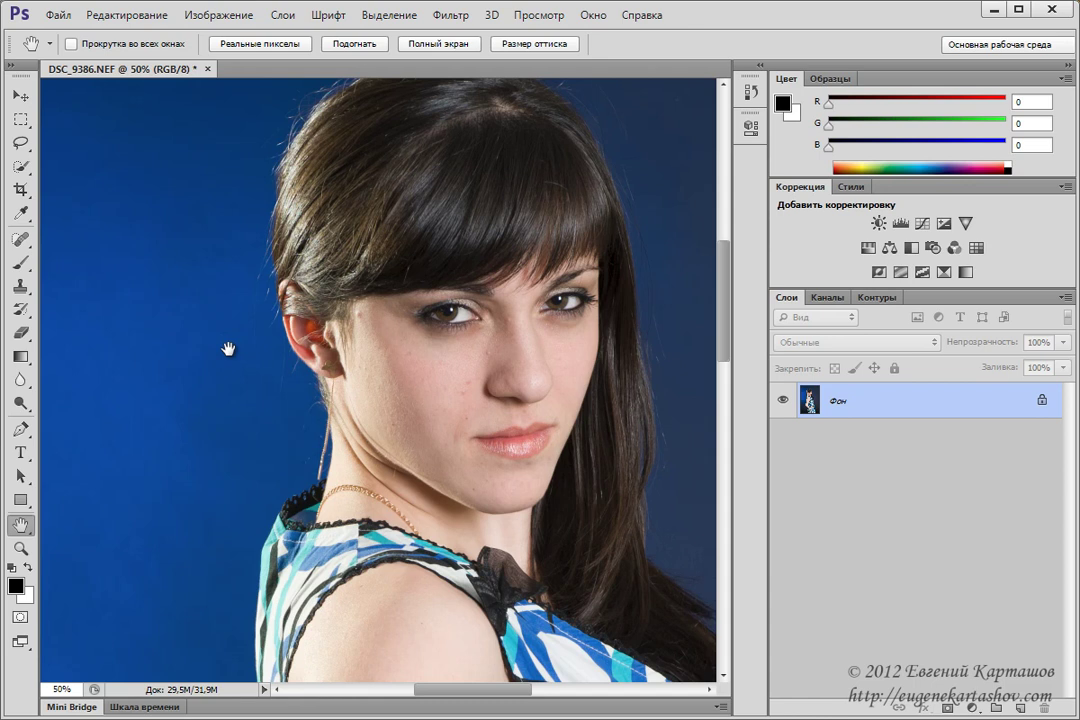
key("ctrl+minus")
key("ctrl+minus")
key("ctrl+minus")
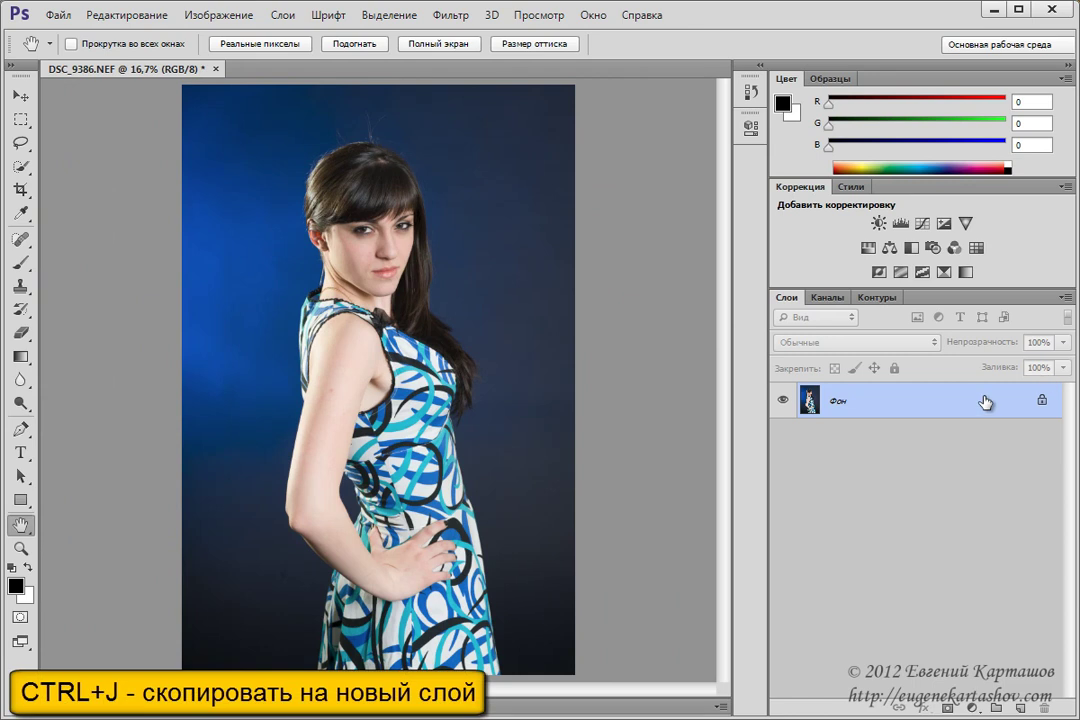
key("ctrl+j")
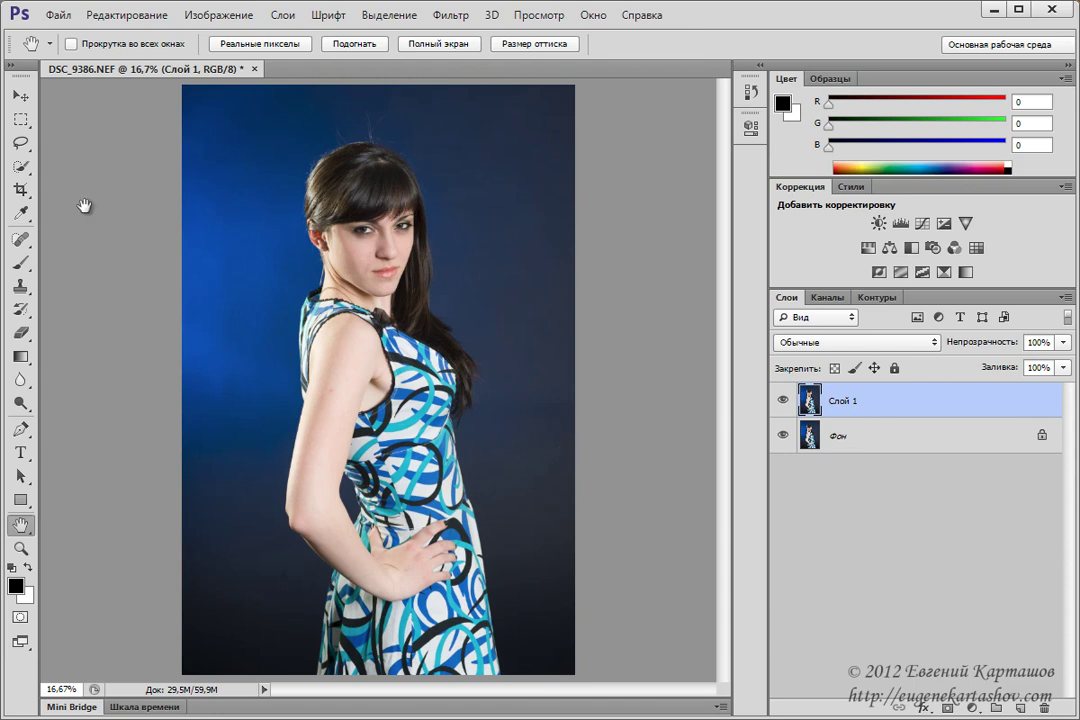
Quick-select the woman's silhouette, subtracting stray blue backdrop near the hem.
left_click(20, 170)
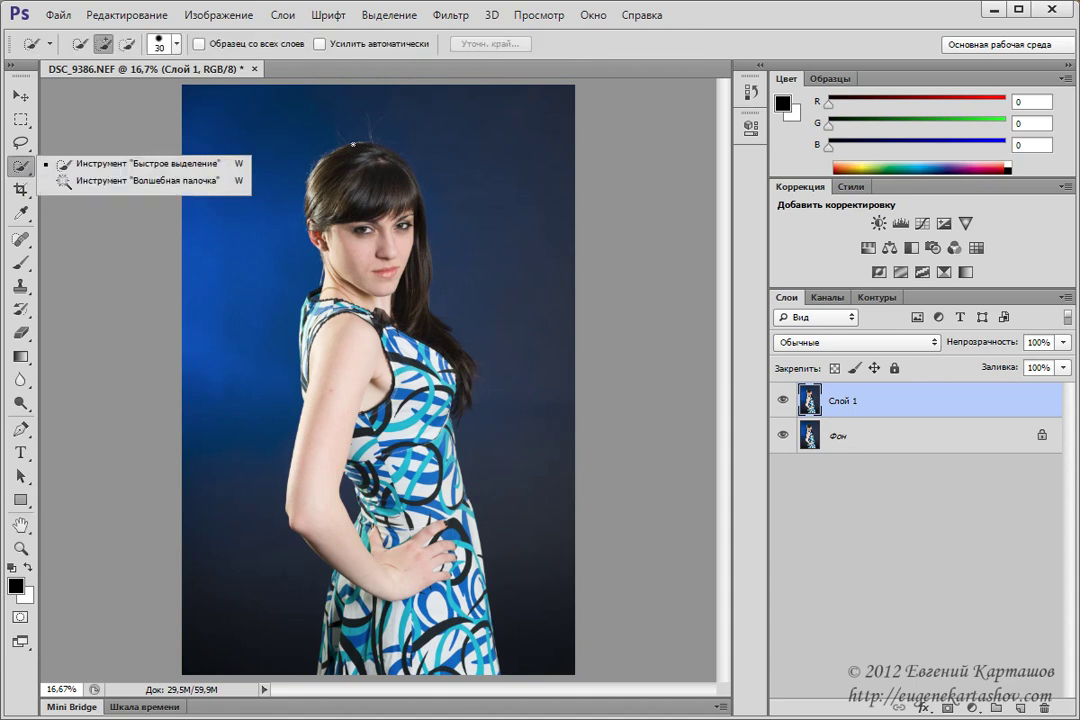
left_click_drag(300, 130, 315, 128)
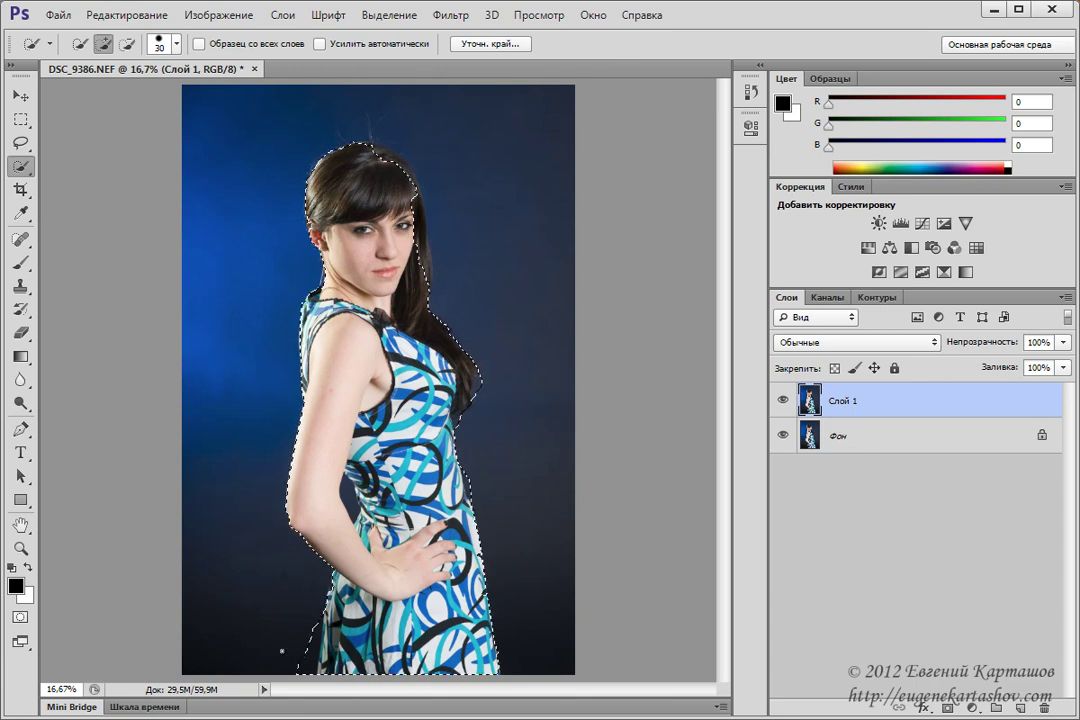
key("alt")
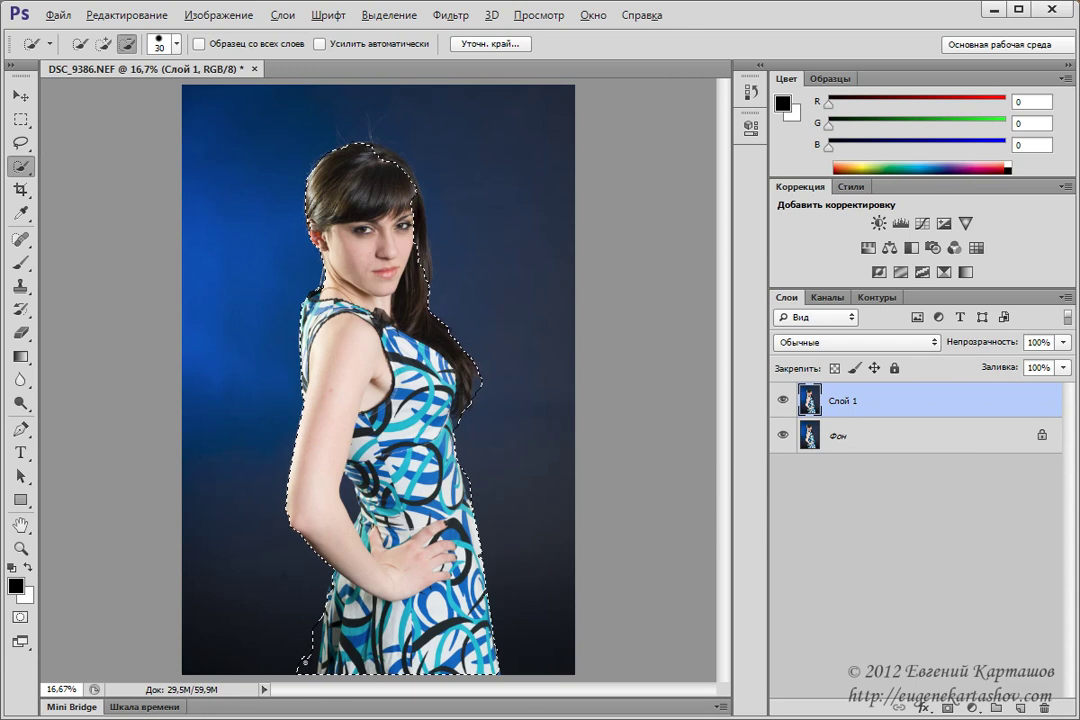
left_click_drag(303, 684, 306, 633)
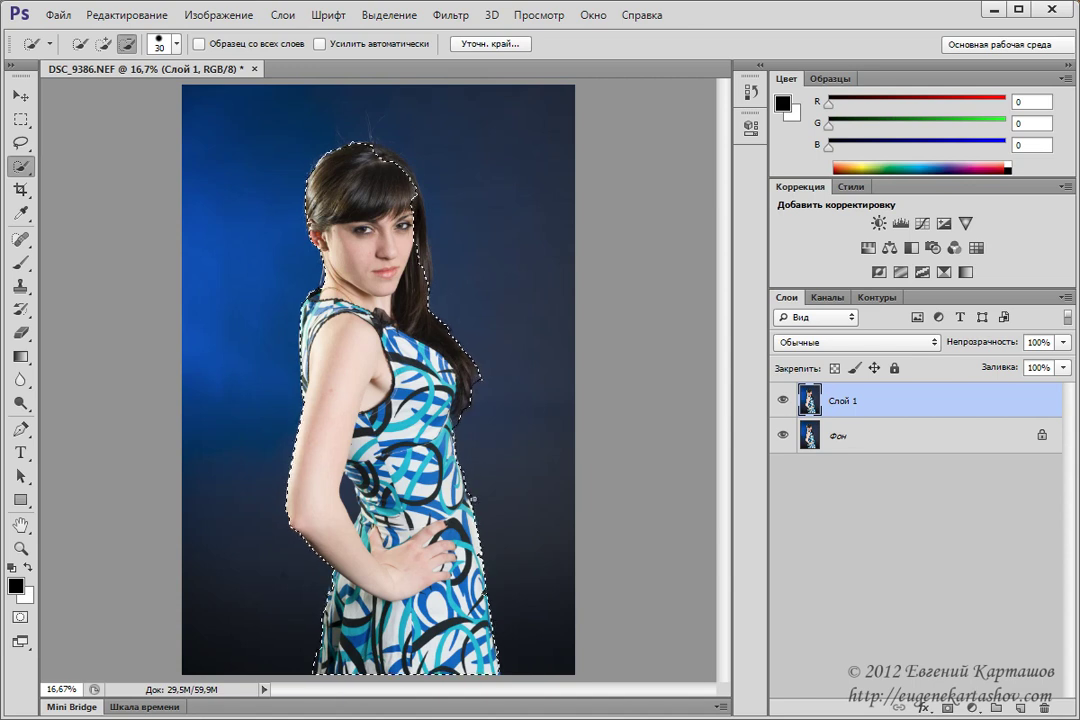
key("alt")
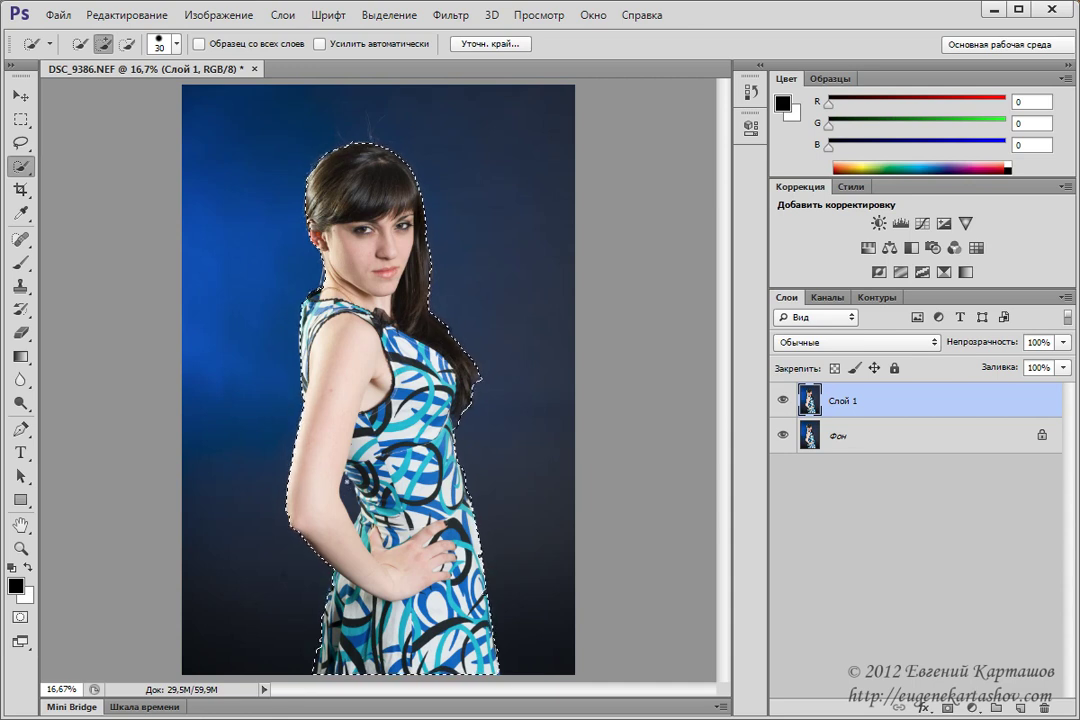
key("alt")
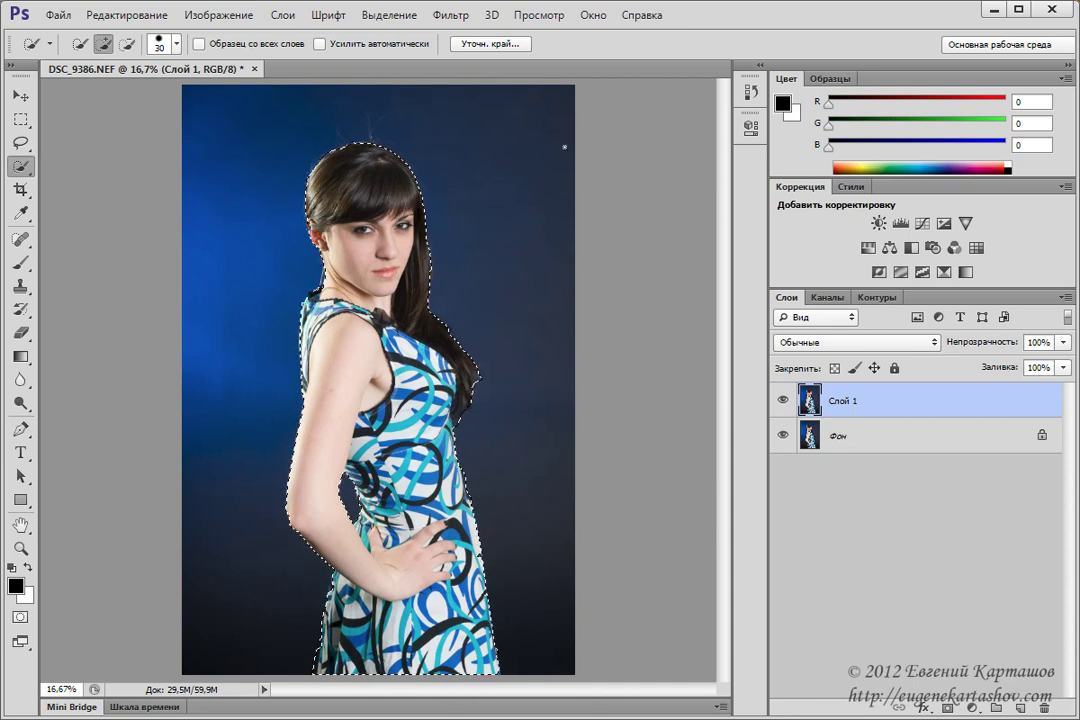
In Refine Edge, set the edge detection radius to 9.2 px.
left_click(485, 48)
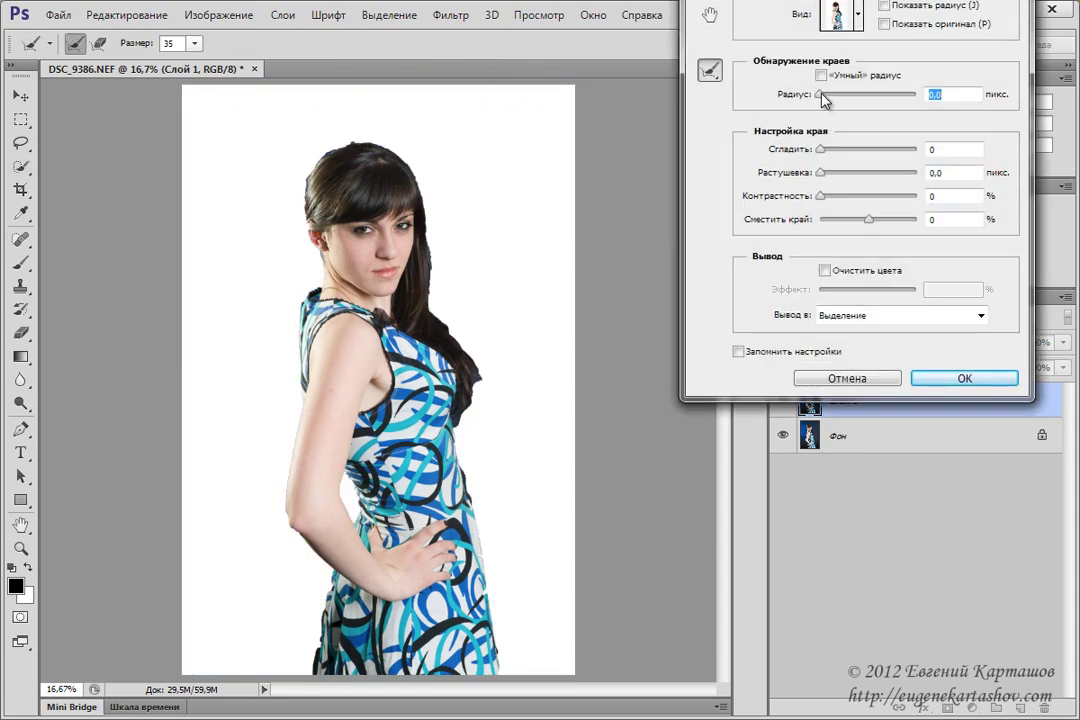
left_click_drag(821, 91, 856, 97)
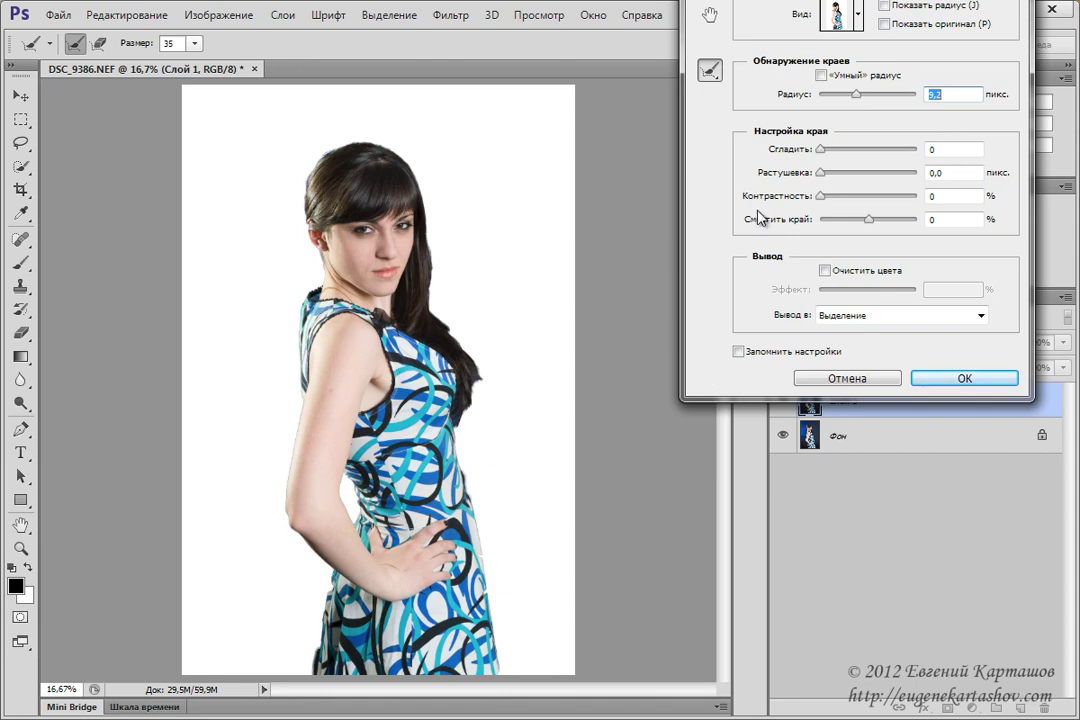
left_click_drag(856, 94, 861, 94)
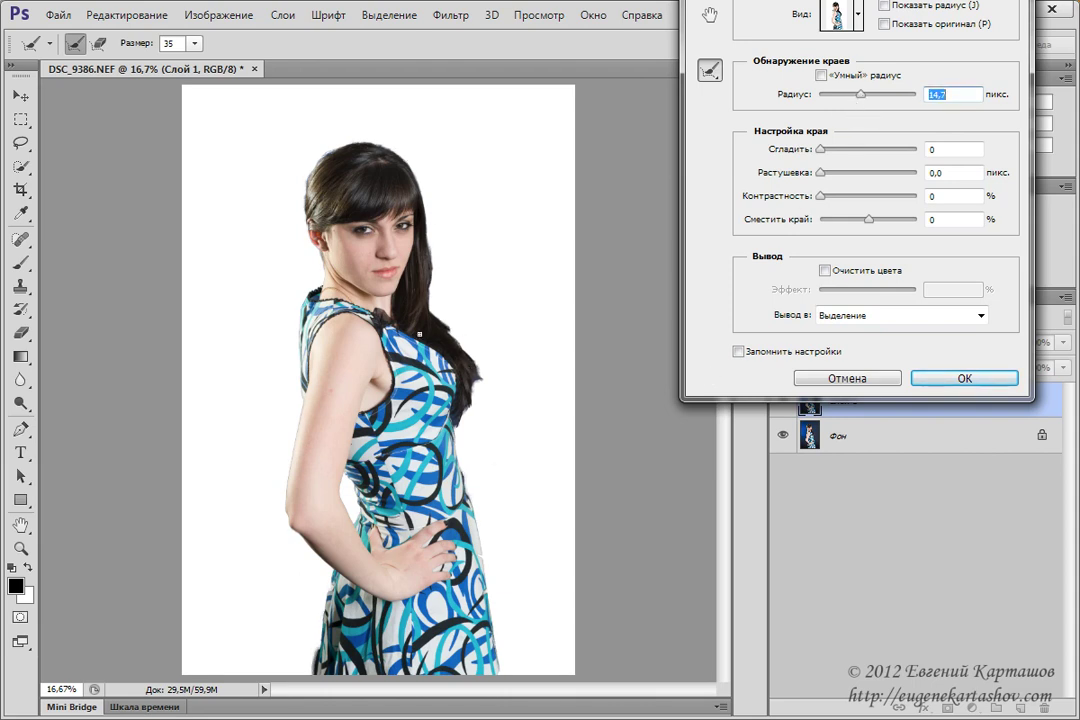
left_click_drag(861, 94, 850, 95)
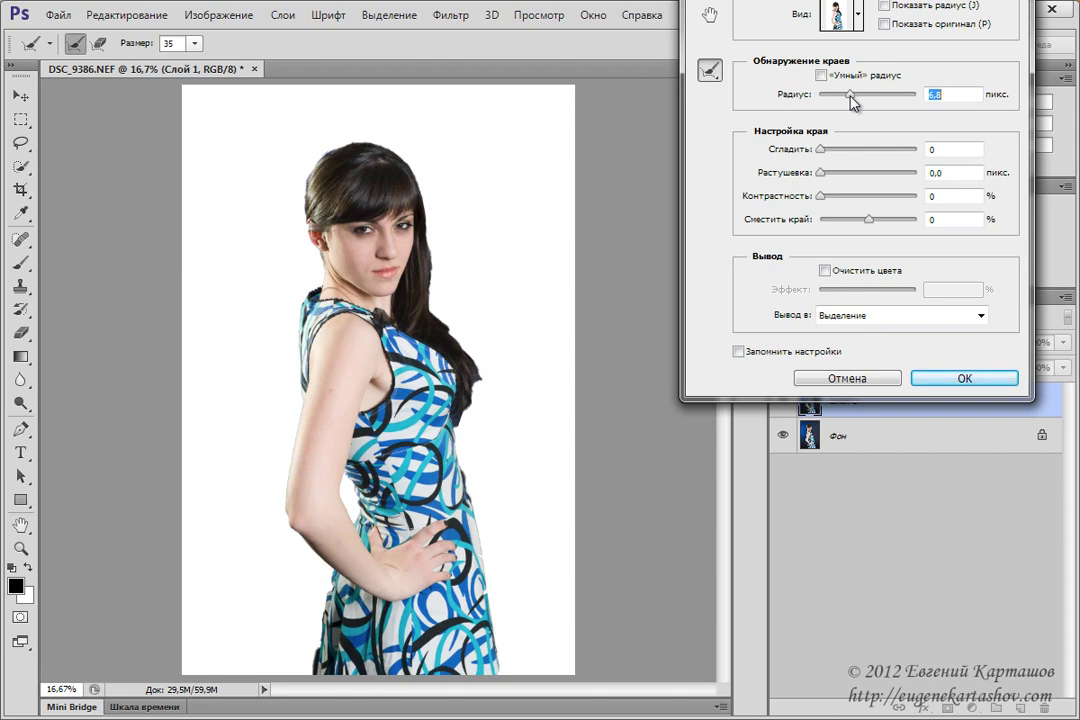
left_click_drag(850, 95, 856, 95)
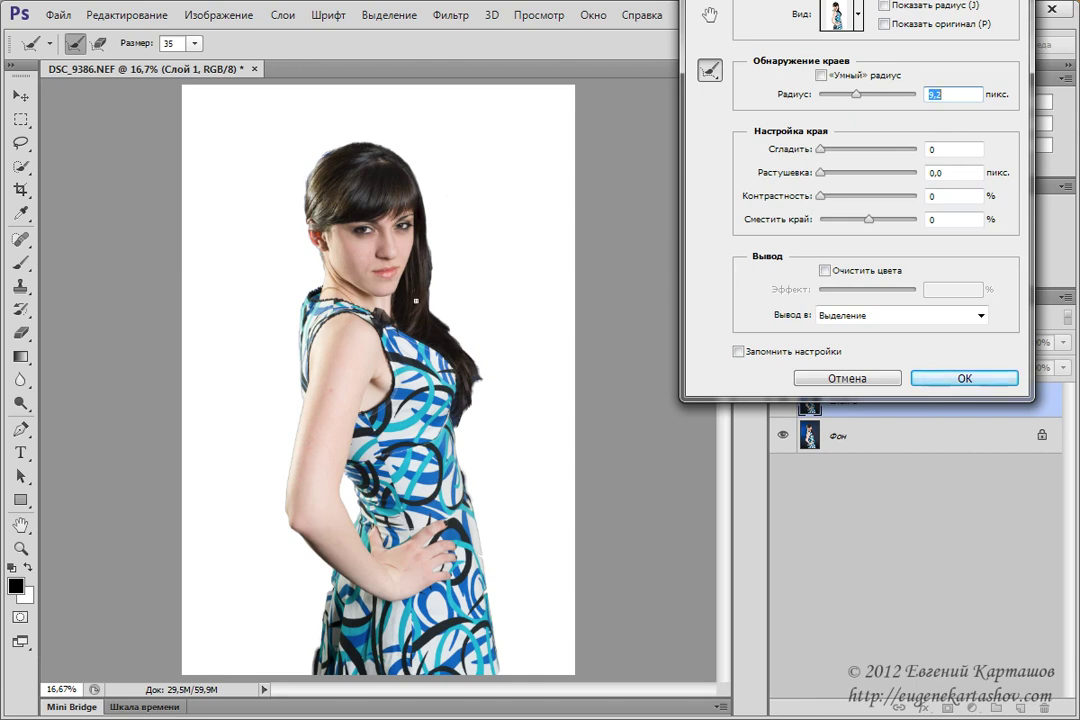
Brush the refine radius along the hair edges and accept the refined selection.
key("bracketright")
key("bracketright")
key("bracketright")
key("bracketright")
mouse_move(409, 172)
left_mouse_down()
mouse_move(429, 305)
mouse_move(474, 378)
left_mouse_up()
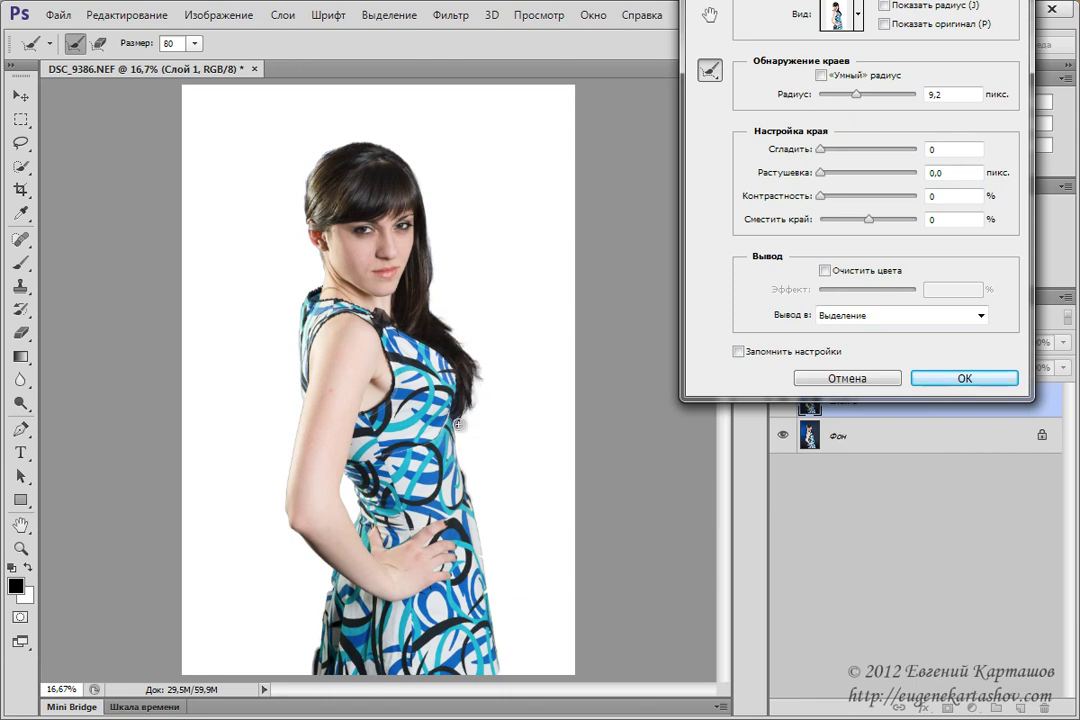
left_click_drag(424, 191, 380, 149)
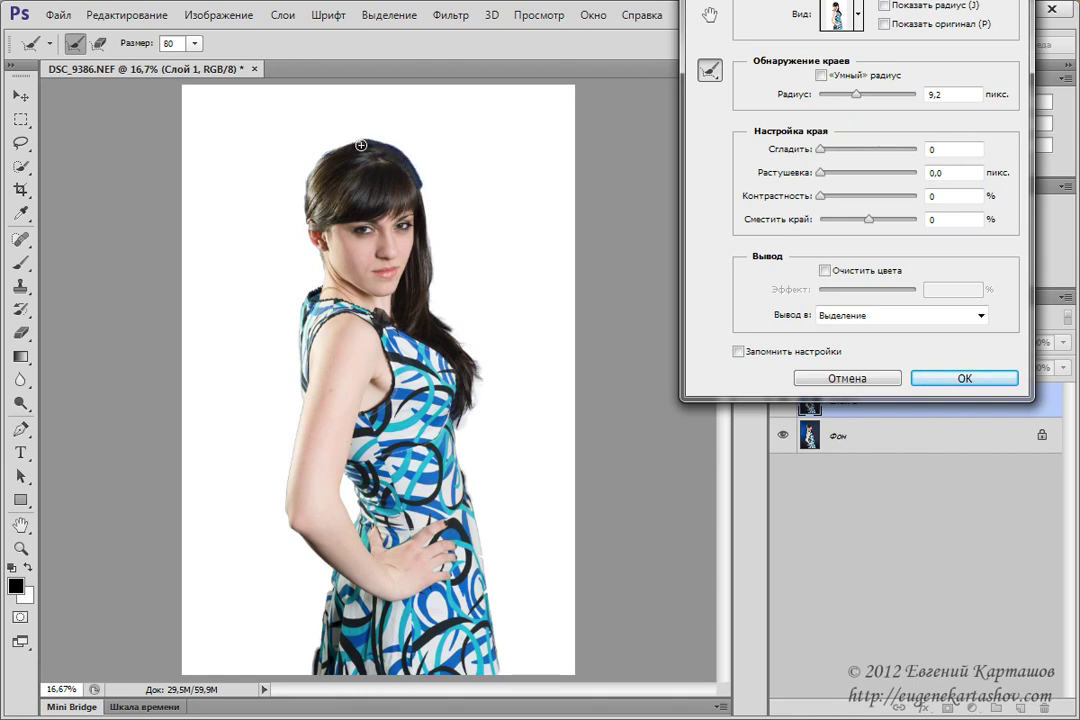
mouse_move(380, 149)
left_mouse_down()
mouse_move(354, 147)
mouse_move(333, 164)
mouse_move(305, 236)
left_mouse_up()
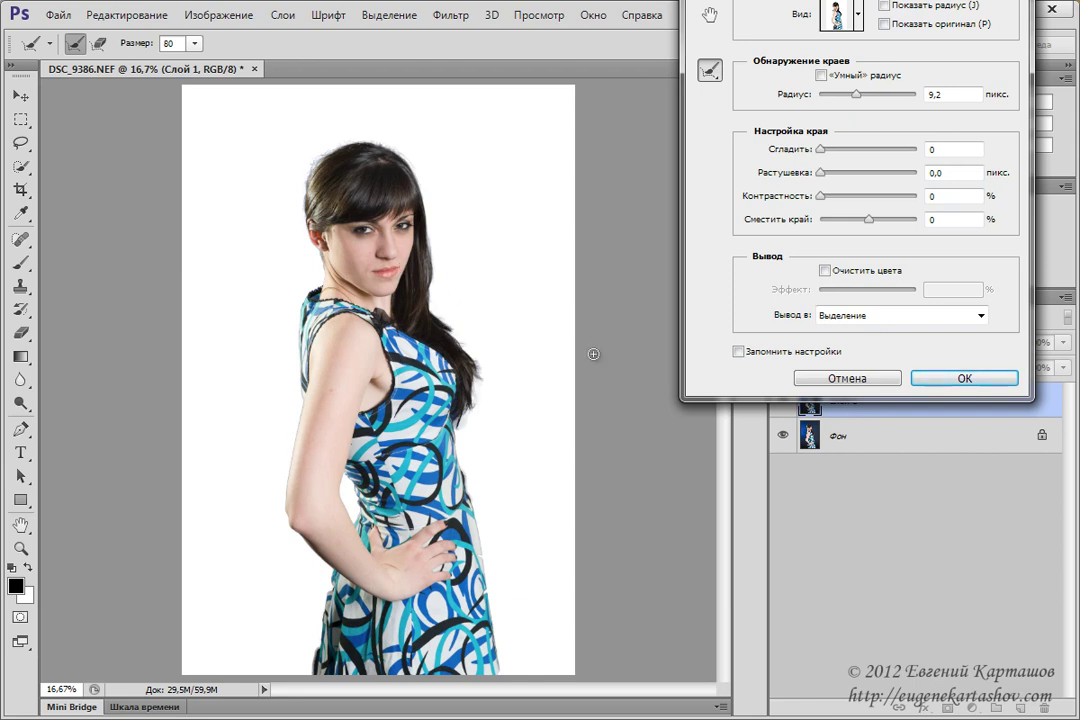
left_click(965, 378)
left_click(389, 15)
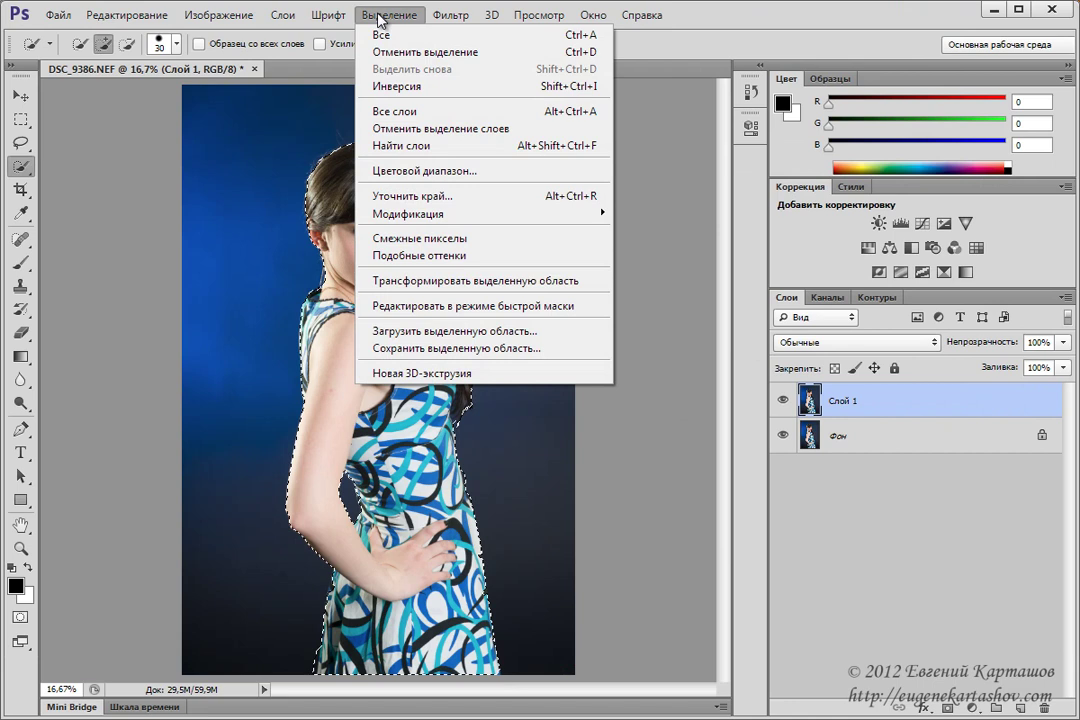
Save the woman's selection as a new alpha channel and expand it by 10 px.
left_click(408, 349)
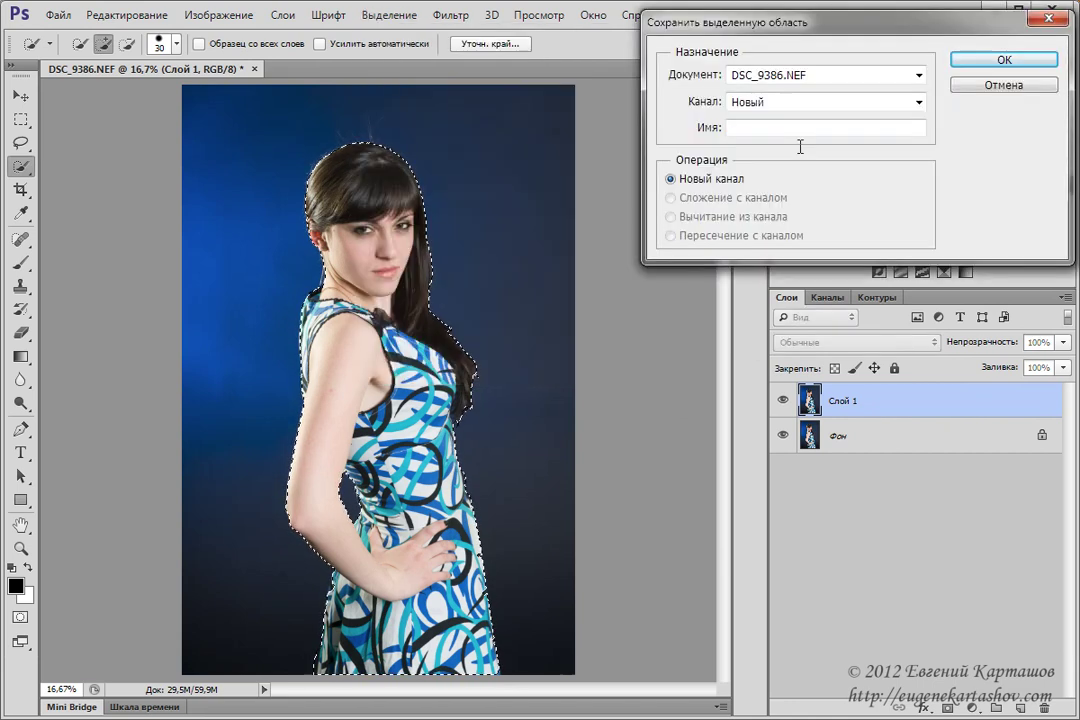
left_click(975, 68)
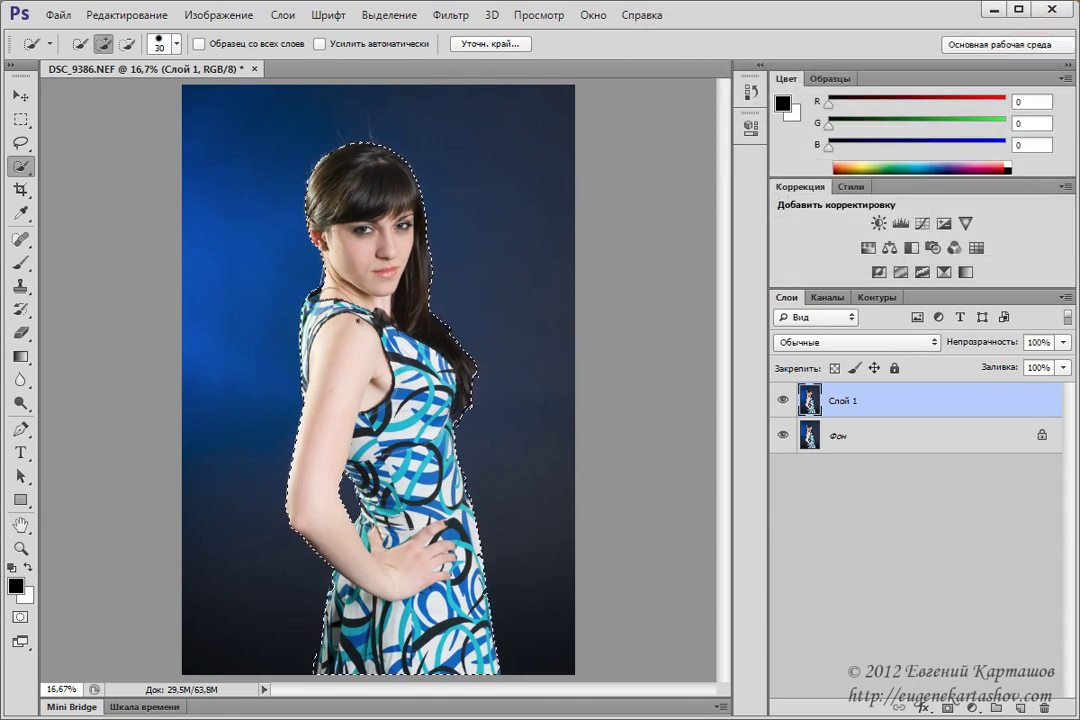
left_click(405, 17)
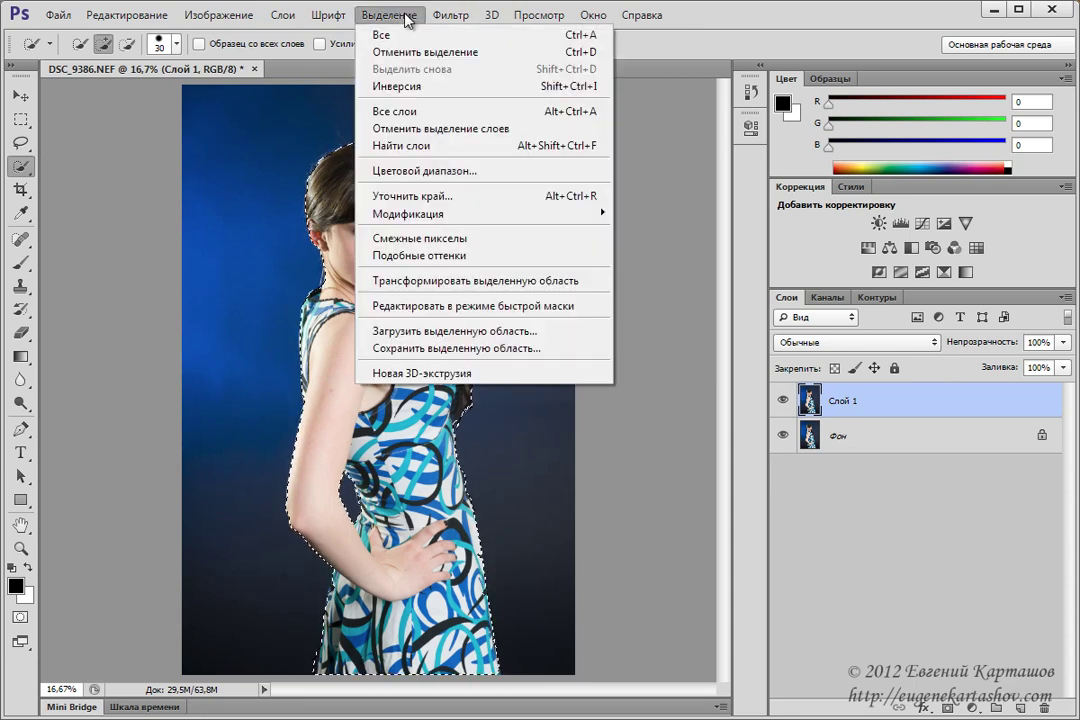
mouse_move(480, 213)
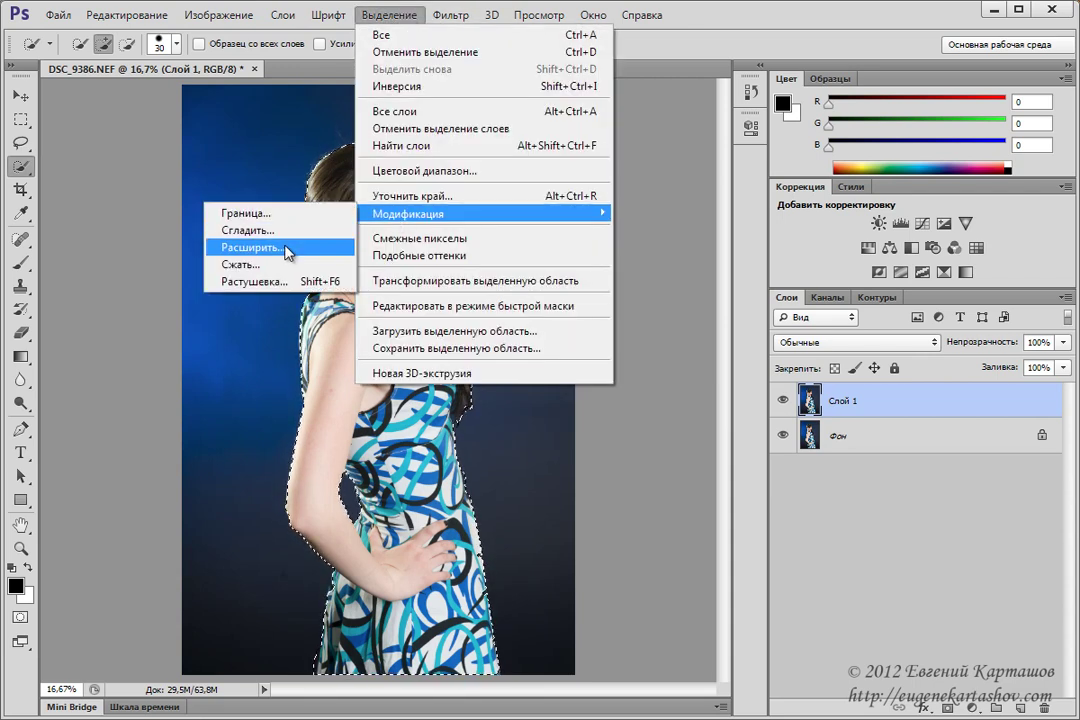
left_click(288, 248)
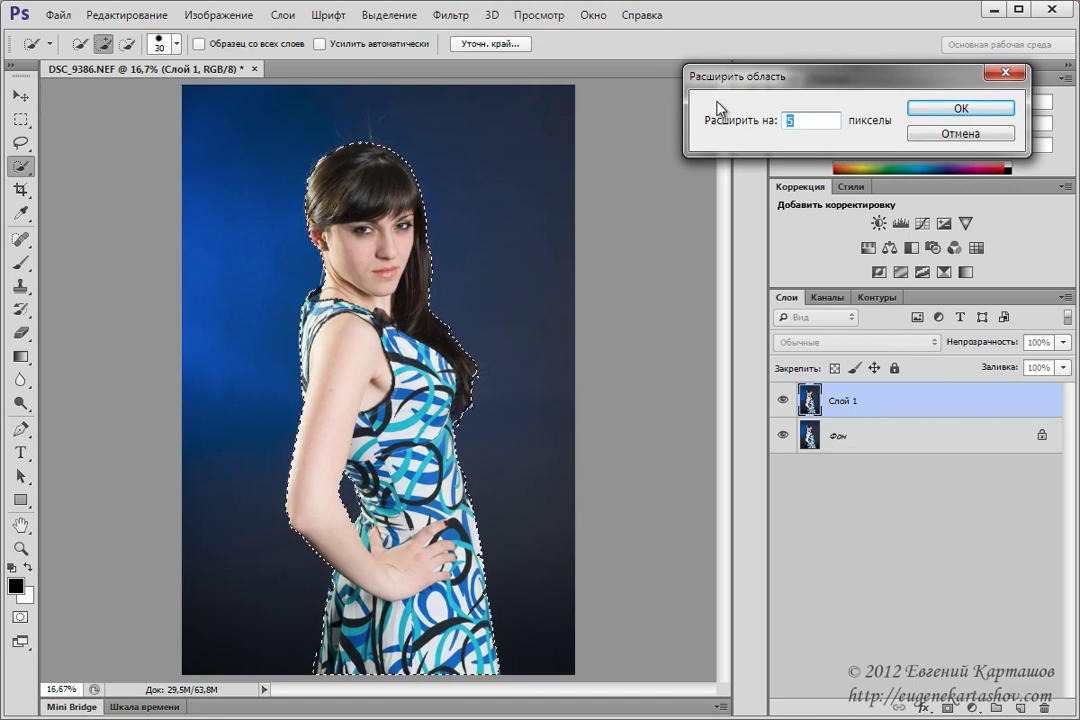
type("10")
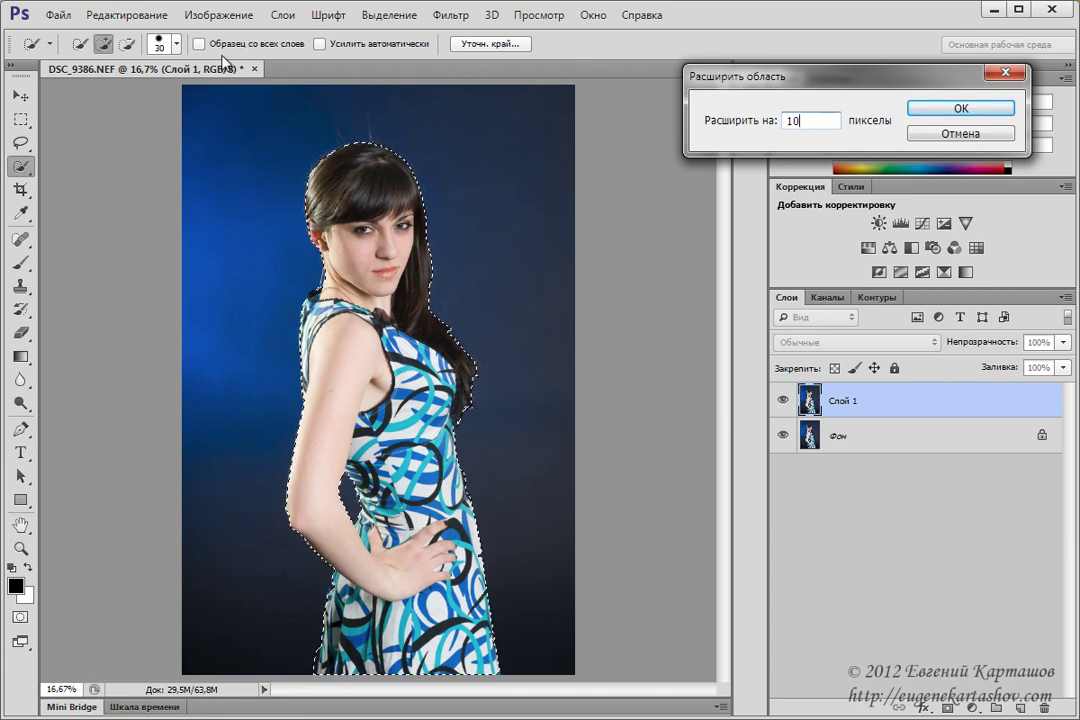
left_click(936, 108)
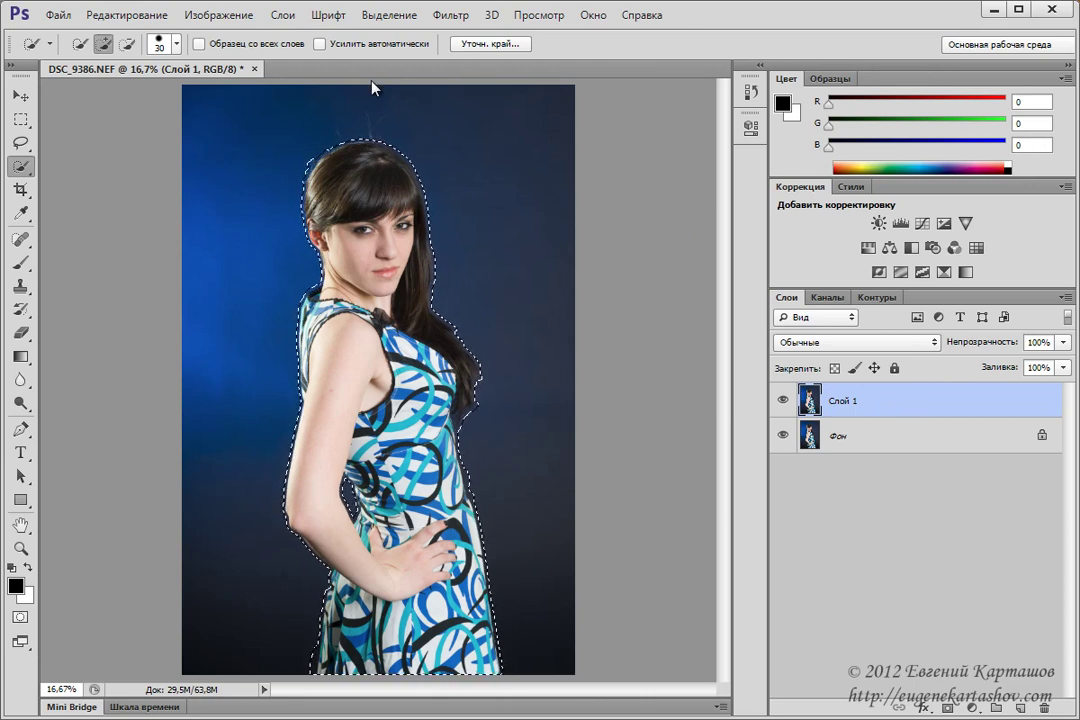
Content-aware fill the expanded selection on Слой 1, then deselect with Ctrl+D.
left_click(125, 17)
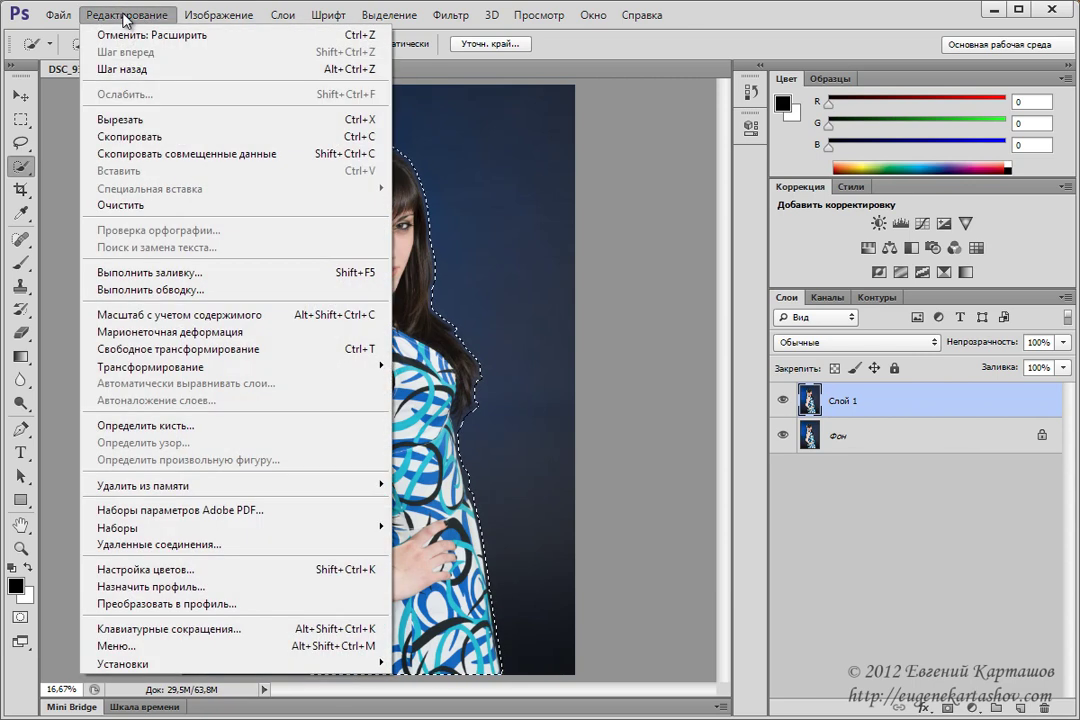
left_click(177, 281)
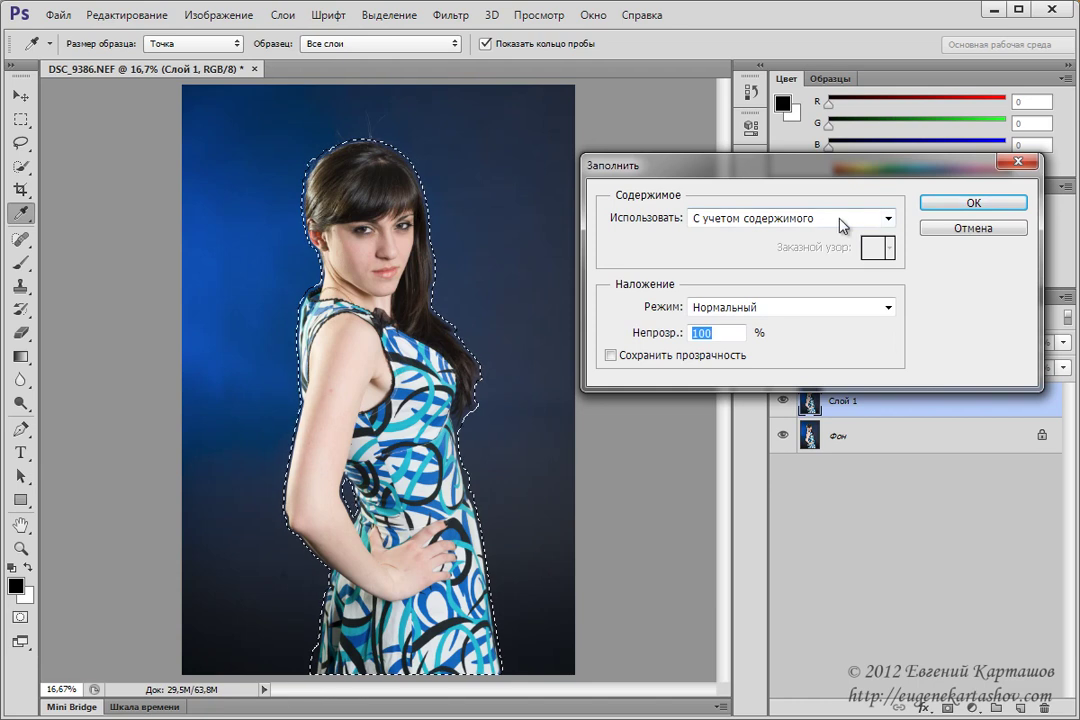
left_click(951, 207)
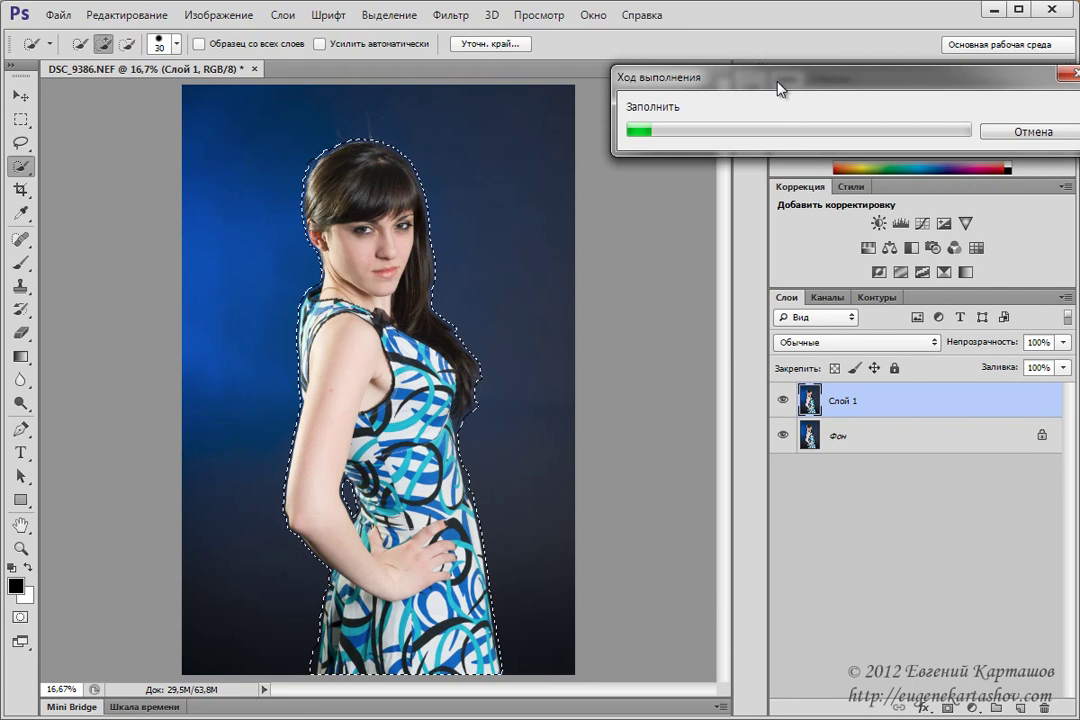
left_click_drag(779, 89, 699, 100)
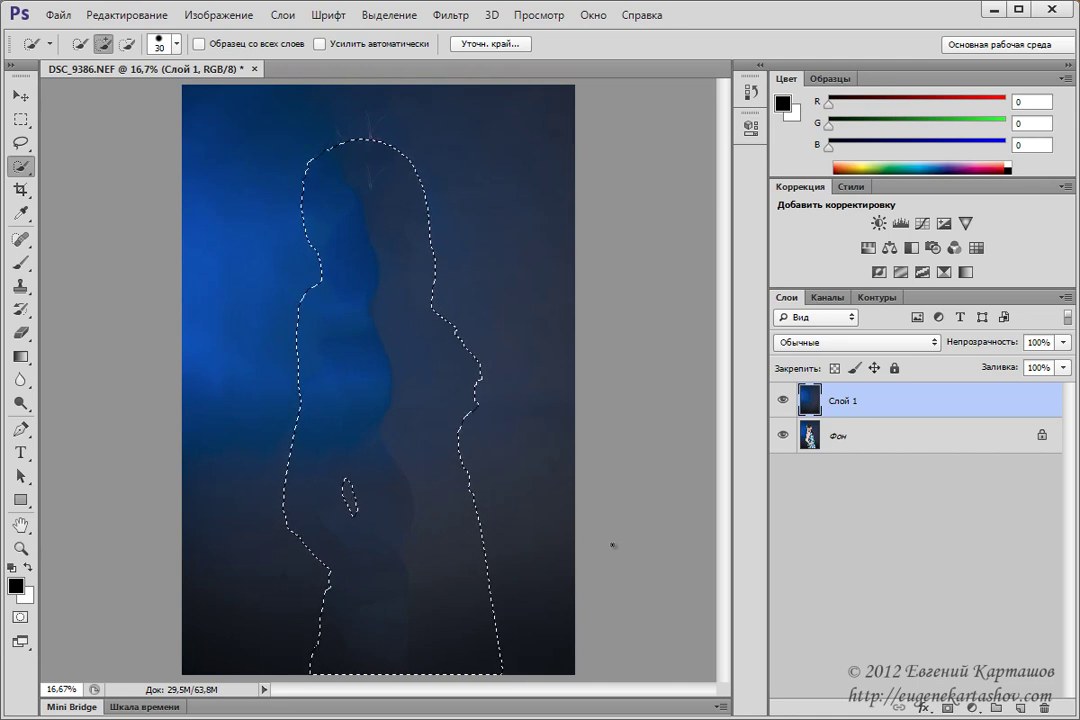
key("ctrl+d")
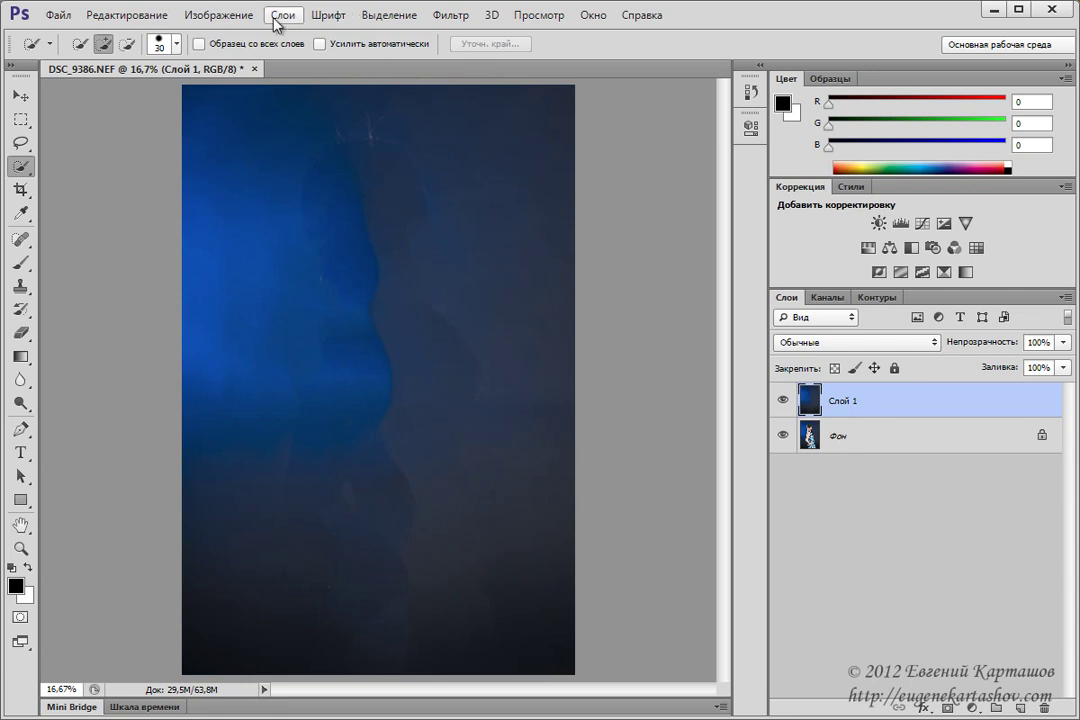
Apply a Gaussian blur with a 177,5 px radius to Слой 1.
left_click(461, 17)
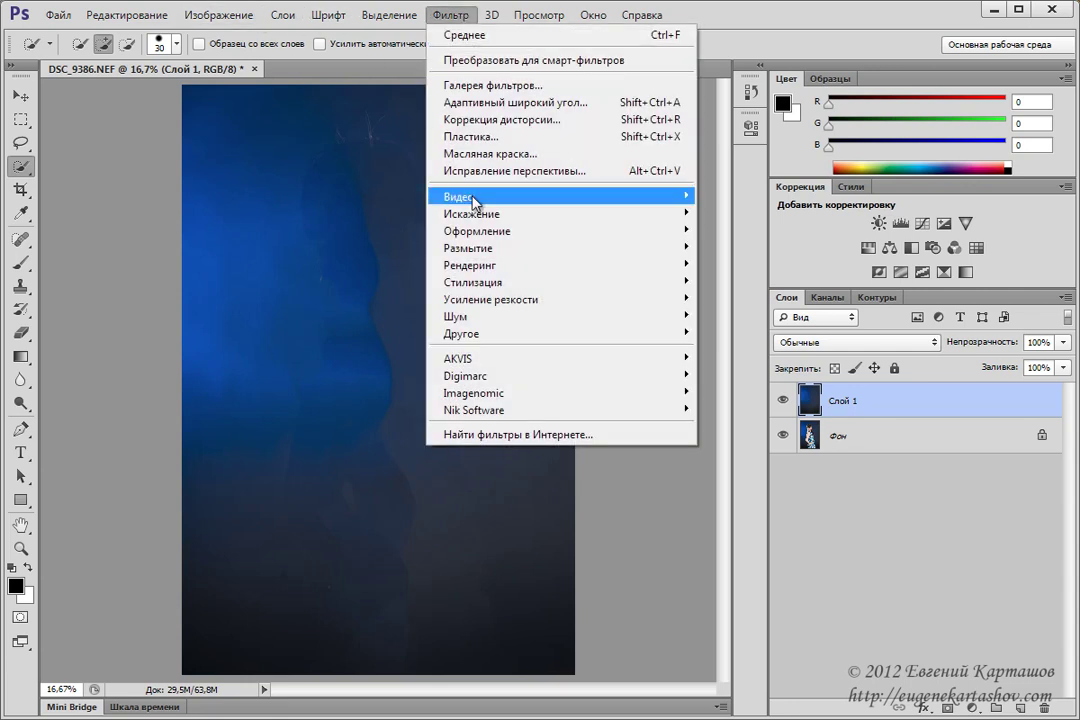
mouse_move(520, 248)
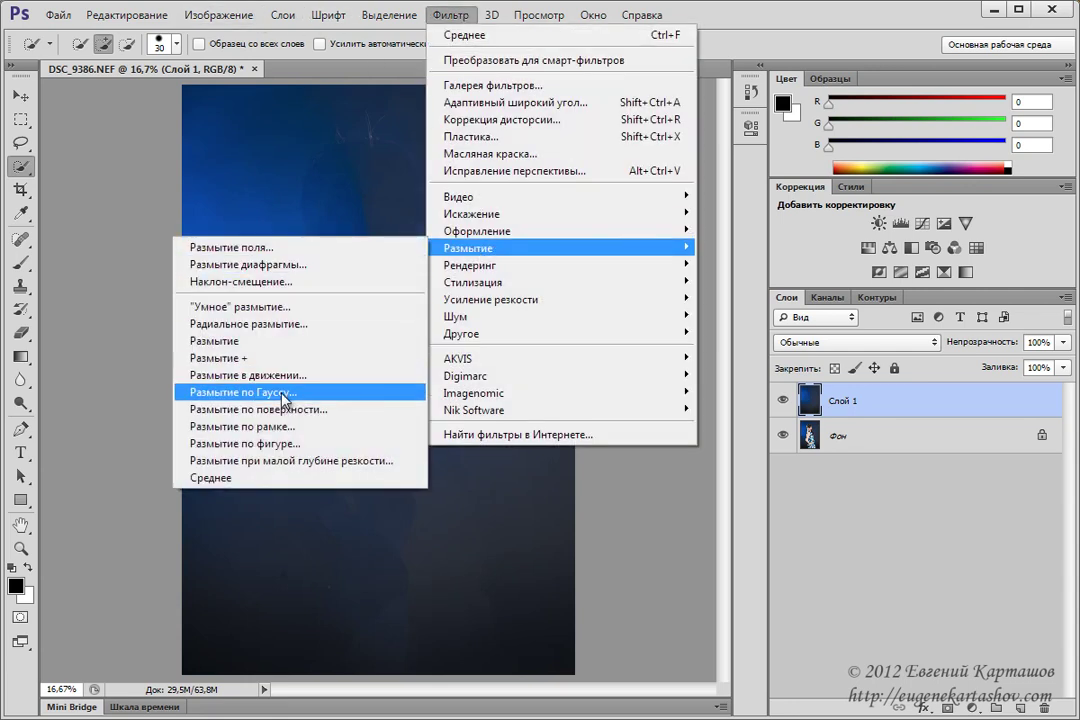
left_click(285, 395)
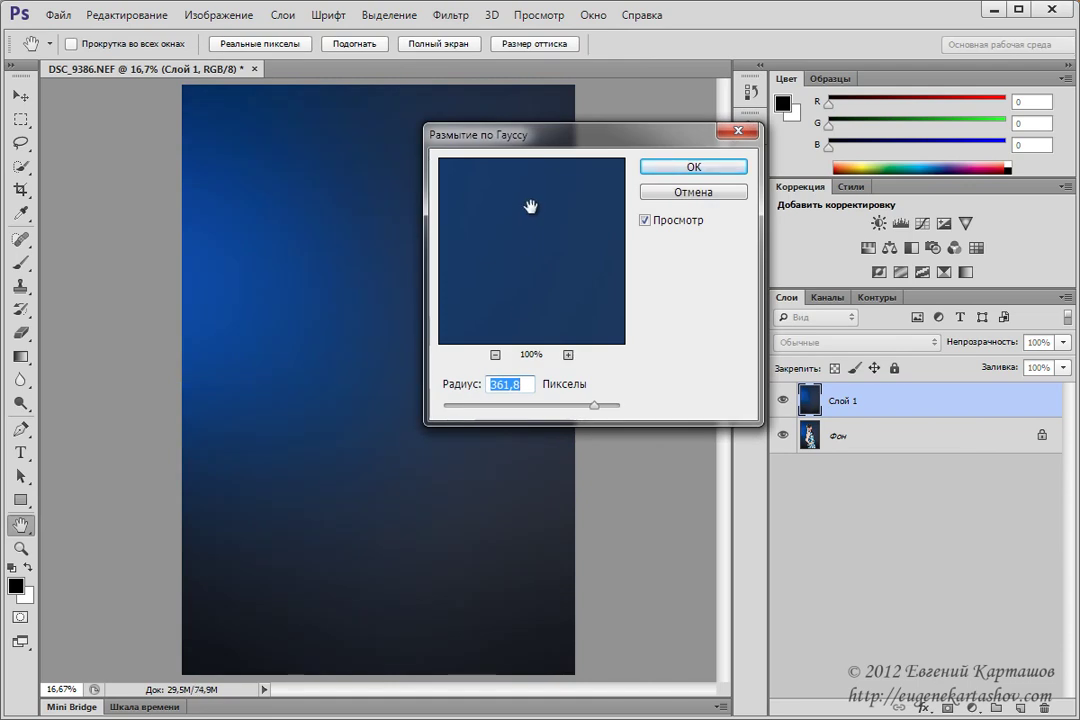
left_click_drag(594, 405, 586, 405)
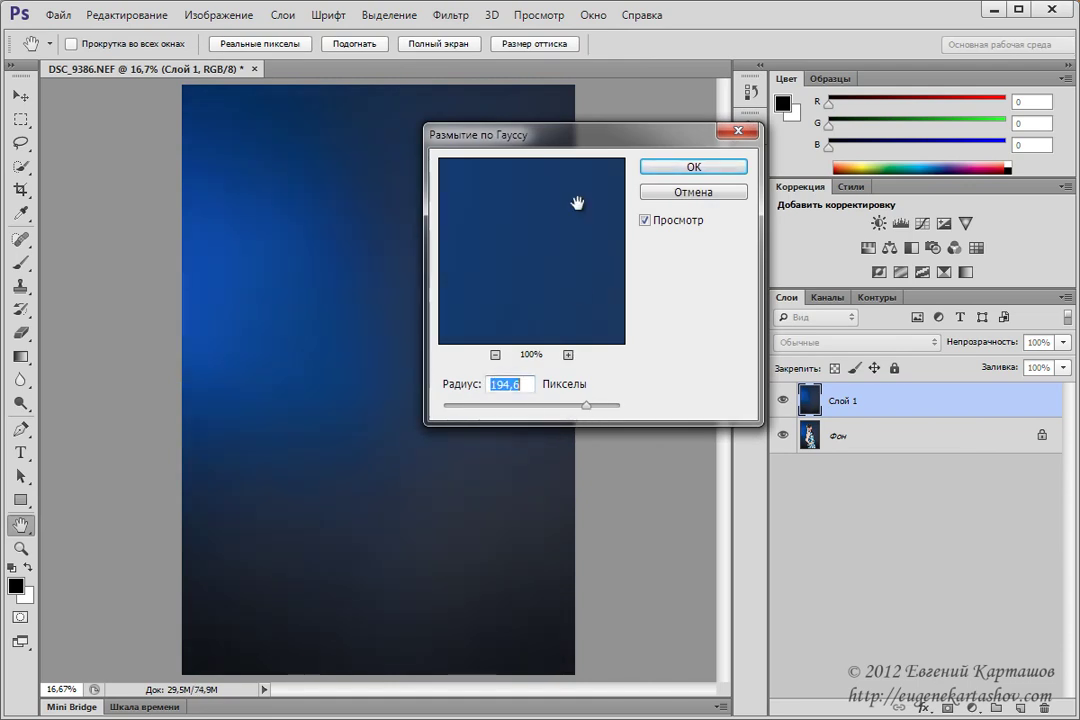
left_click_drag(568, 136, 689, 137)
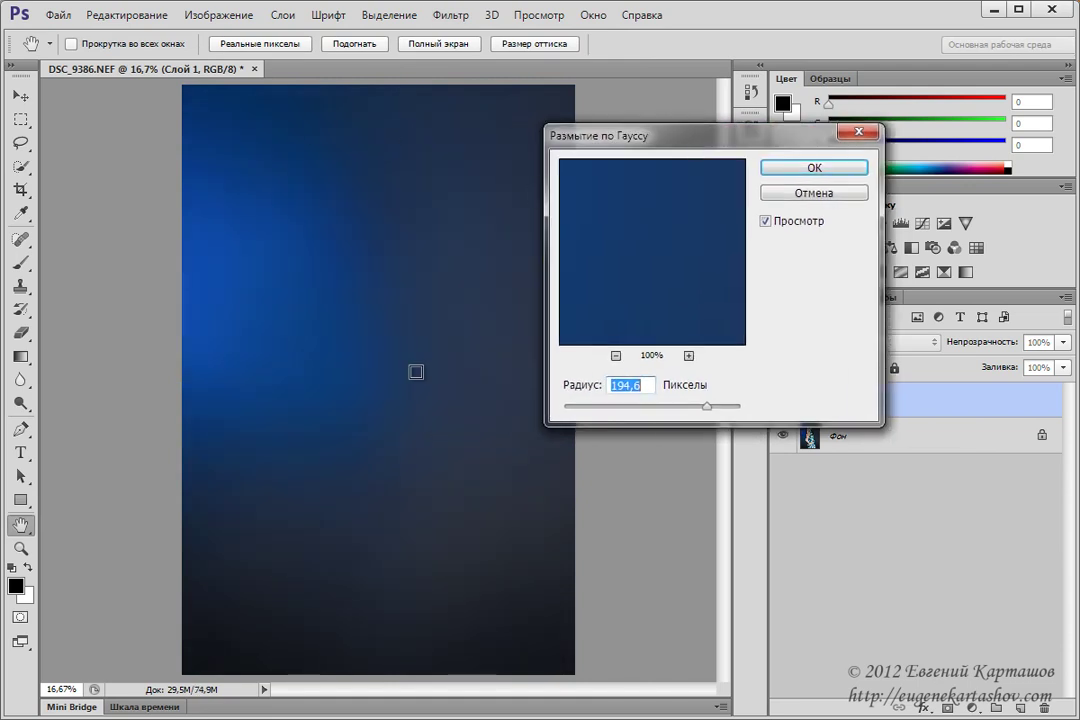
mouse_move(707, 407)
left_mouse_down()
mouse_move(680, 408)
mouse_move(690, 408)
left_mouse_up()
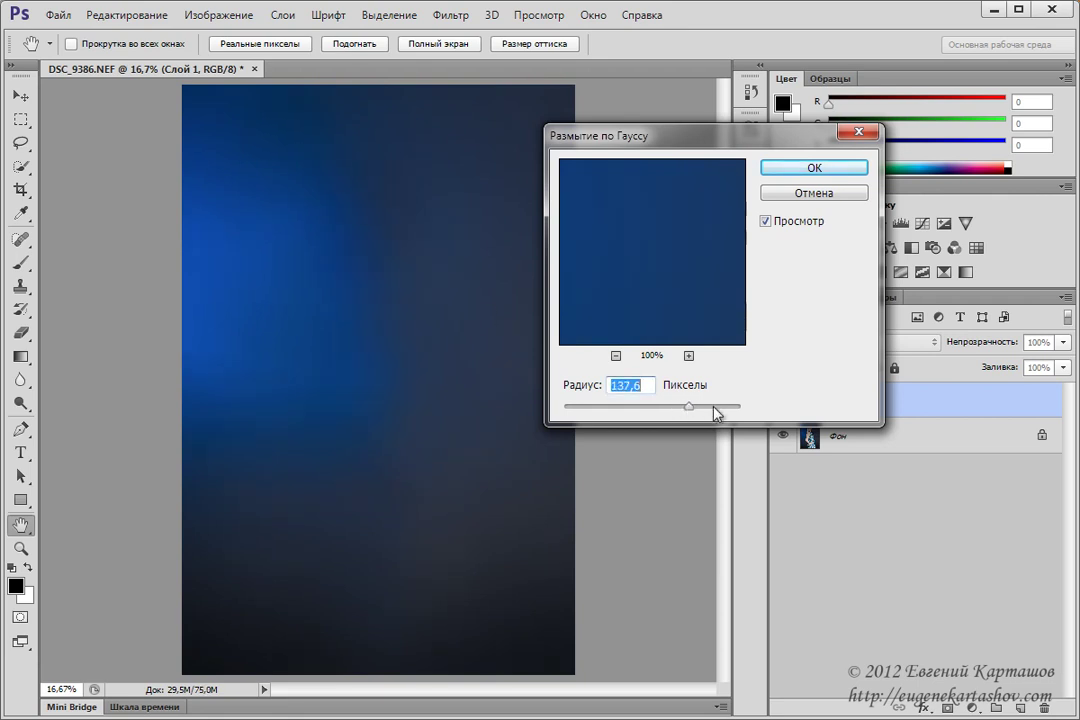
left_click_drag(689, 408, 701, 408)
left_click(800, 172)
key("w")
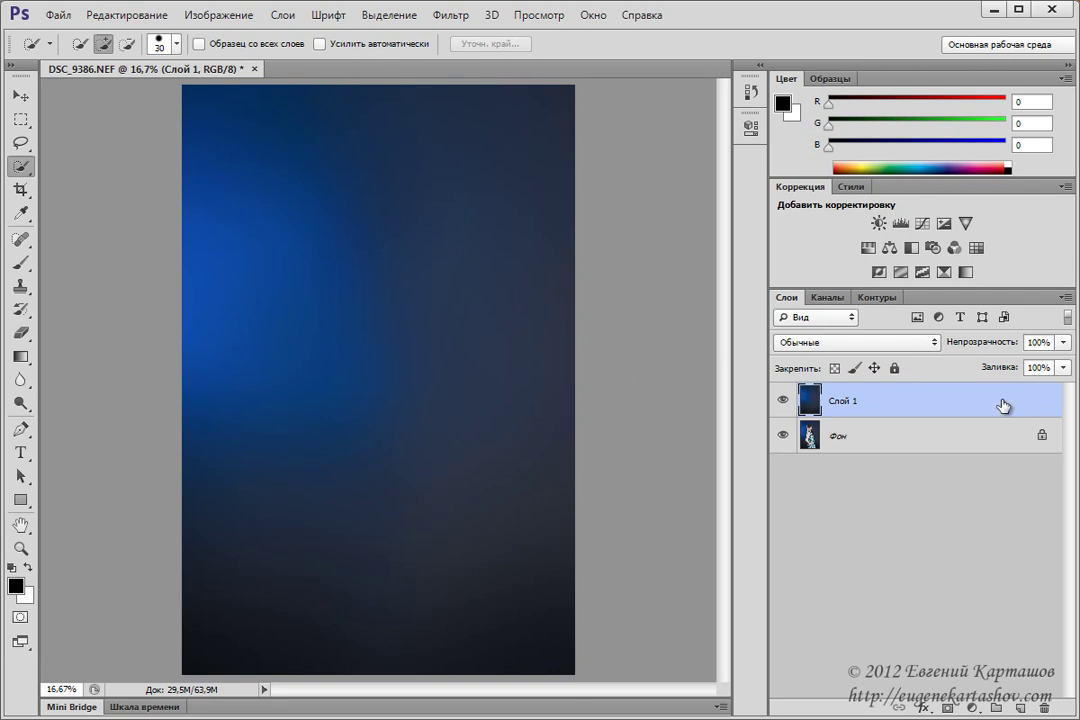
Duplicate Слой 1 and average the copy into a flat blue.
left_click_drag(1002, 405, 1019, 707)
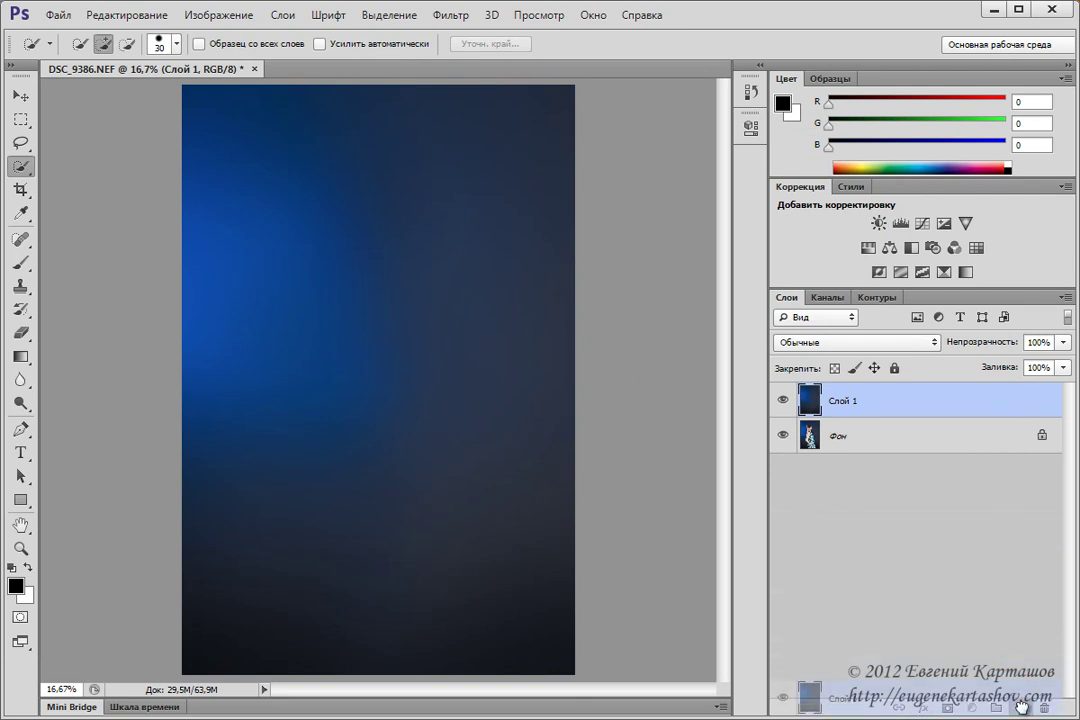
left_click(450, 15)
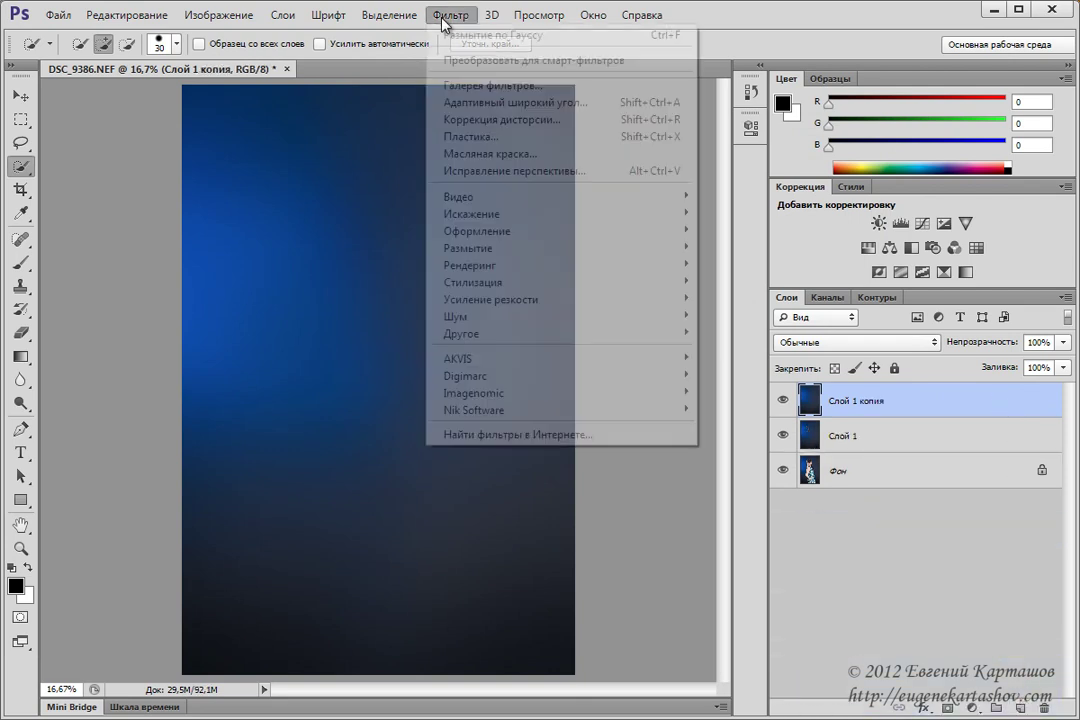
mouse_move(468, 248)
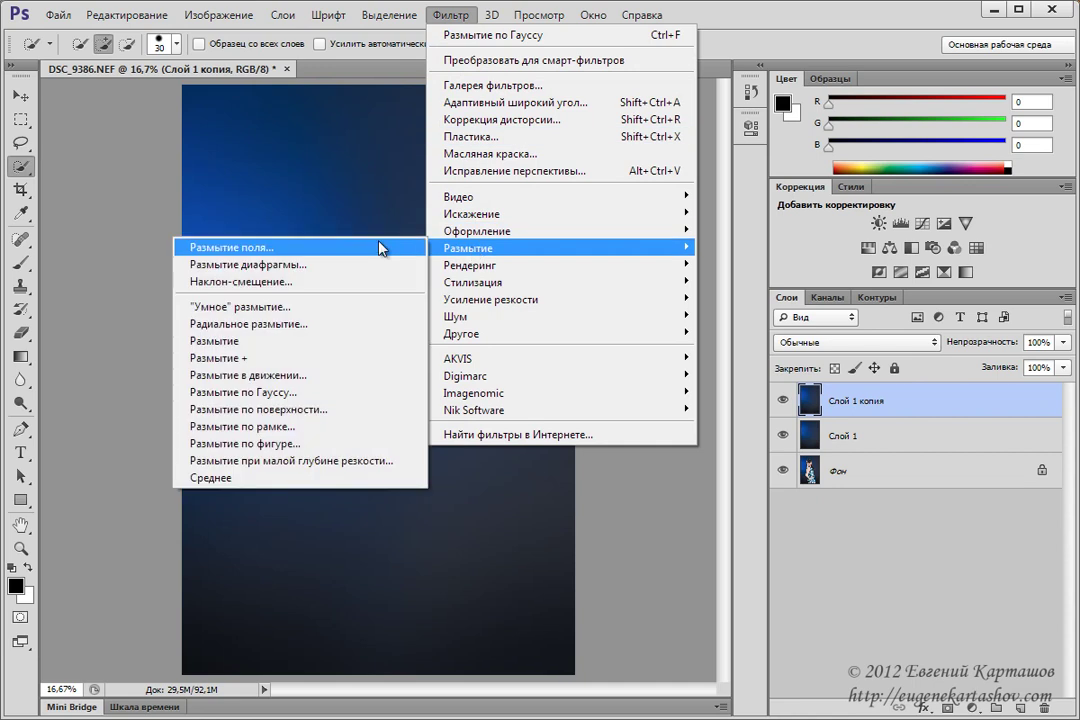
left_click(211, 478)
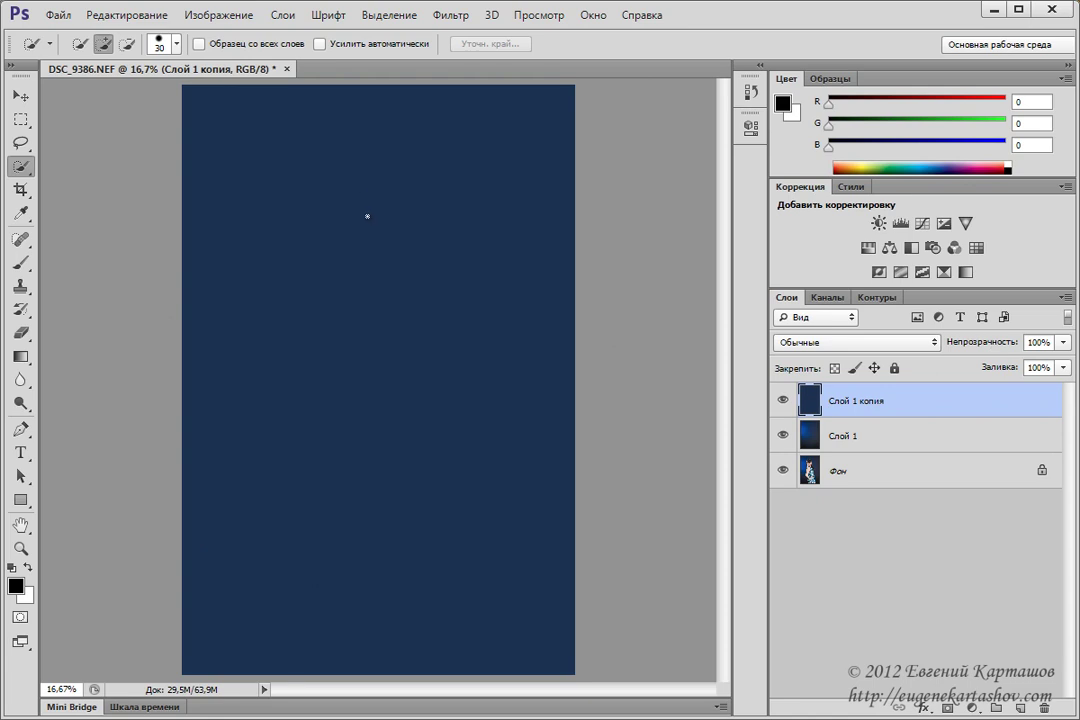
Lower the copy's opacity to about 33% and add Слой 1 to the selection.
left_click(996, 347)
type("67")
key("Return")
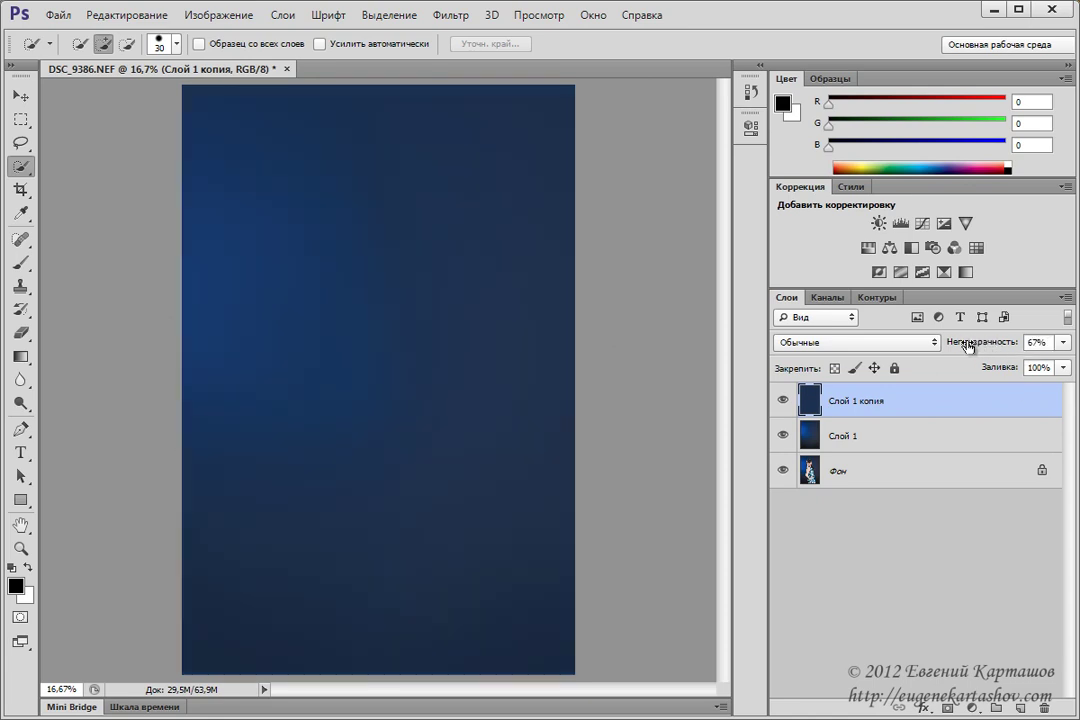
left_click_drag(996, 347, 981, 347)
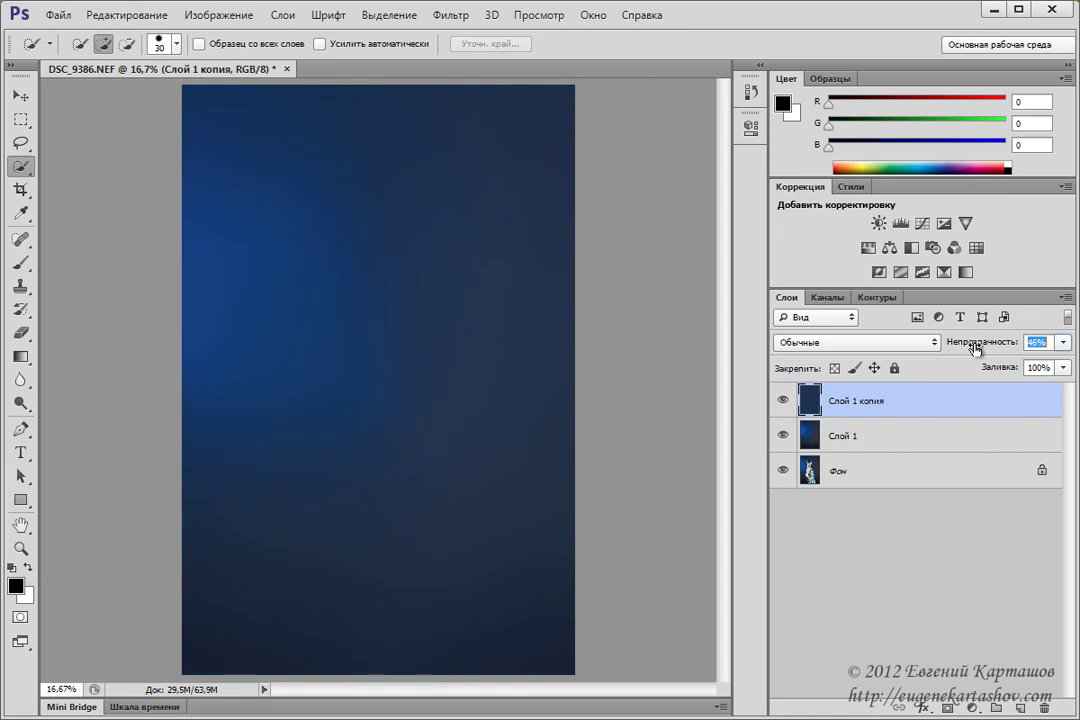
left_click_drag(971, 348, 961, 348)
left_click(951, 438, "shift")
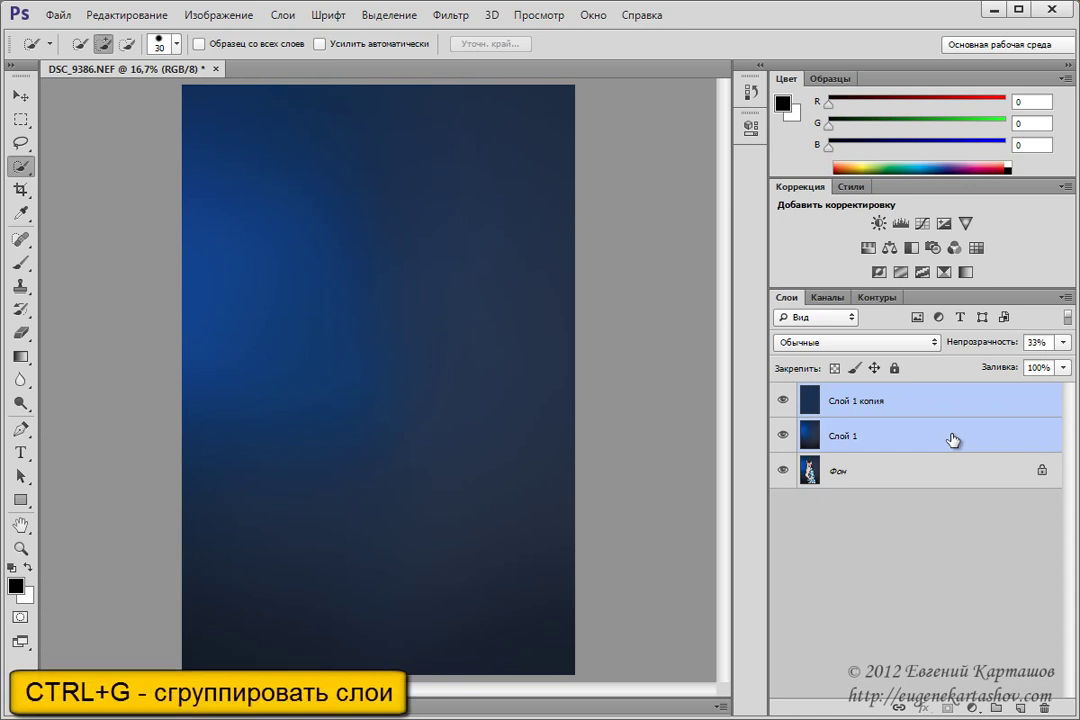
Group both blue layers as Группа 1 and apply inverted Альфа 1 to its layer mask.
key("ctrl+g")
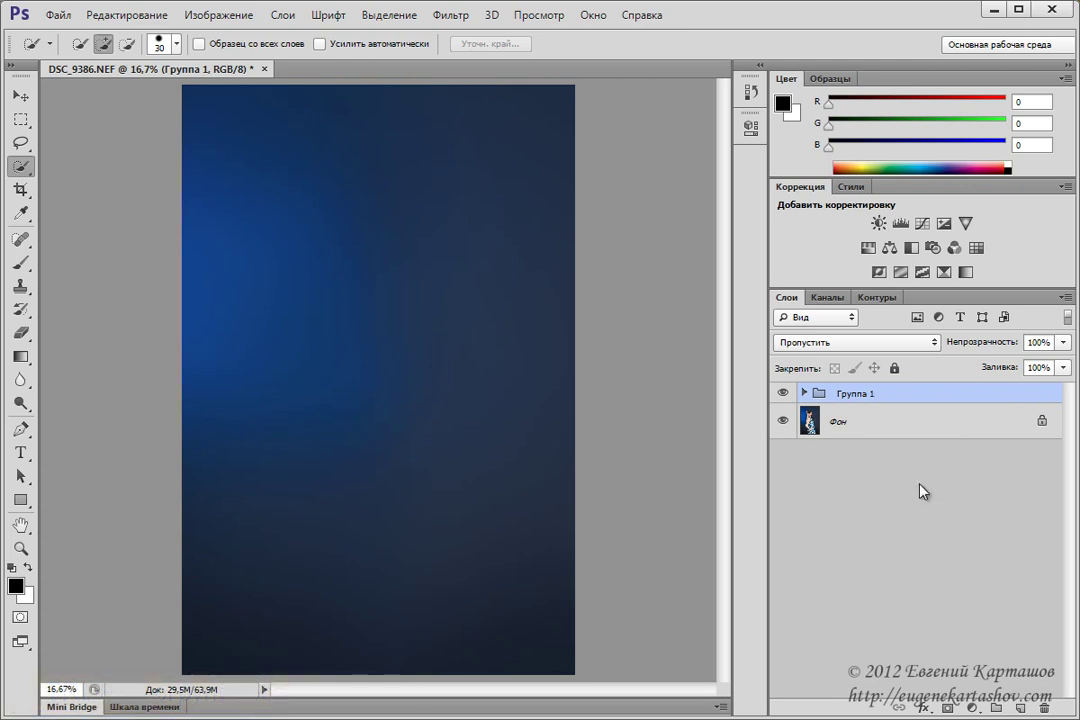
left_click(943, 704)
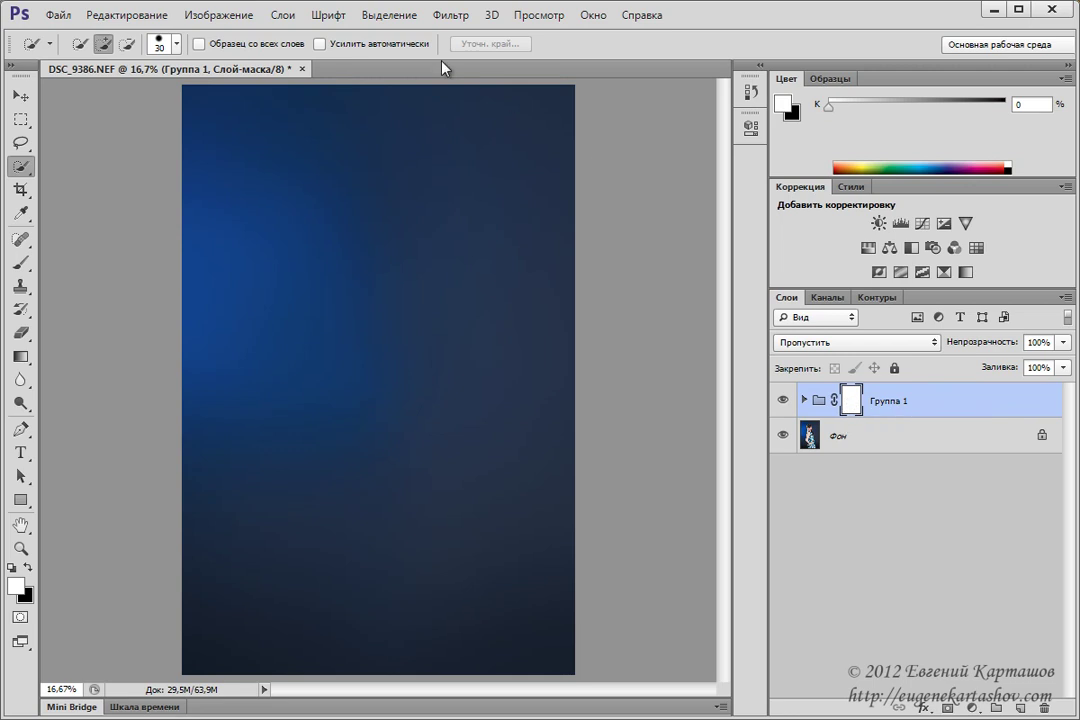
left_click(216, 16)
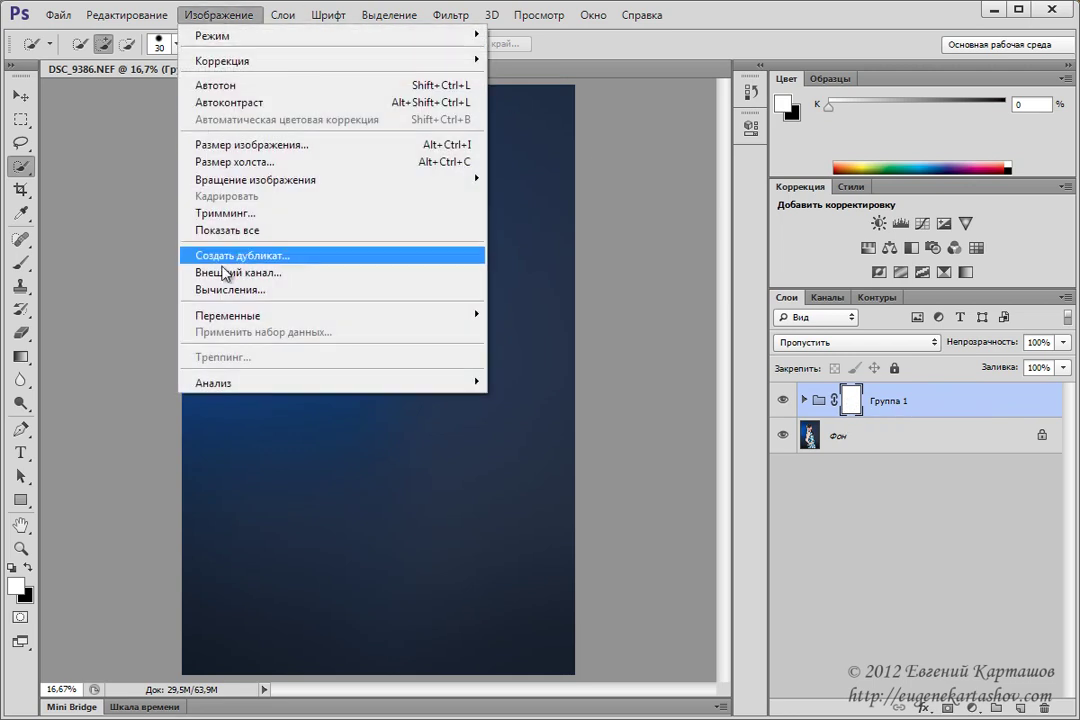
left_click(230, 272)
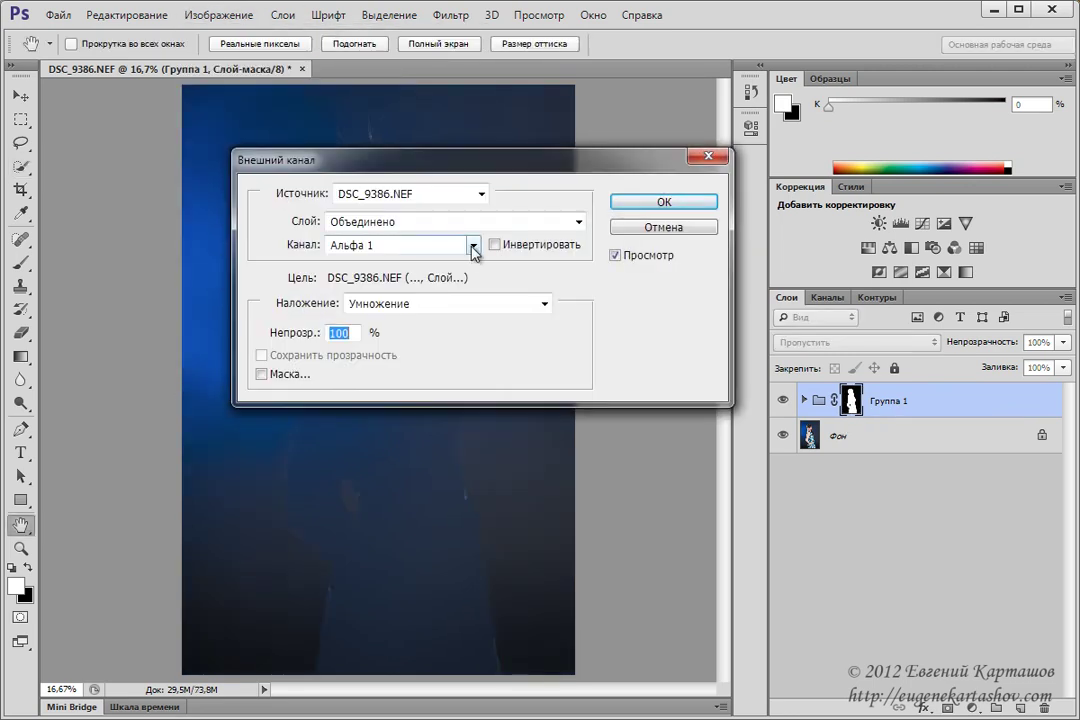
left_click(473, 245)
left_click(474, 248)
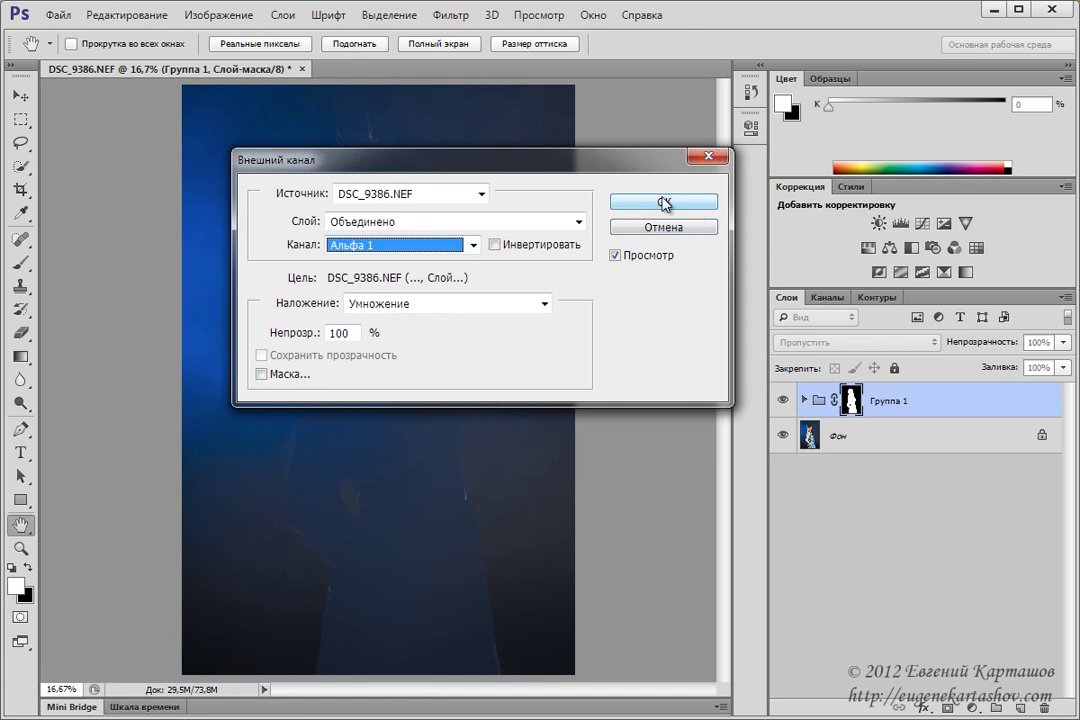
left_click(494, 244)
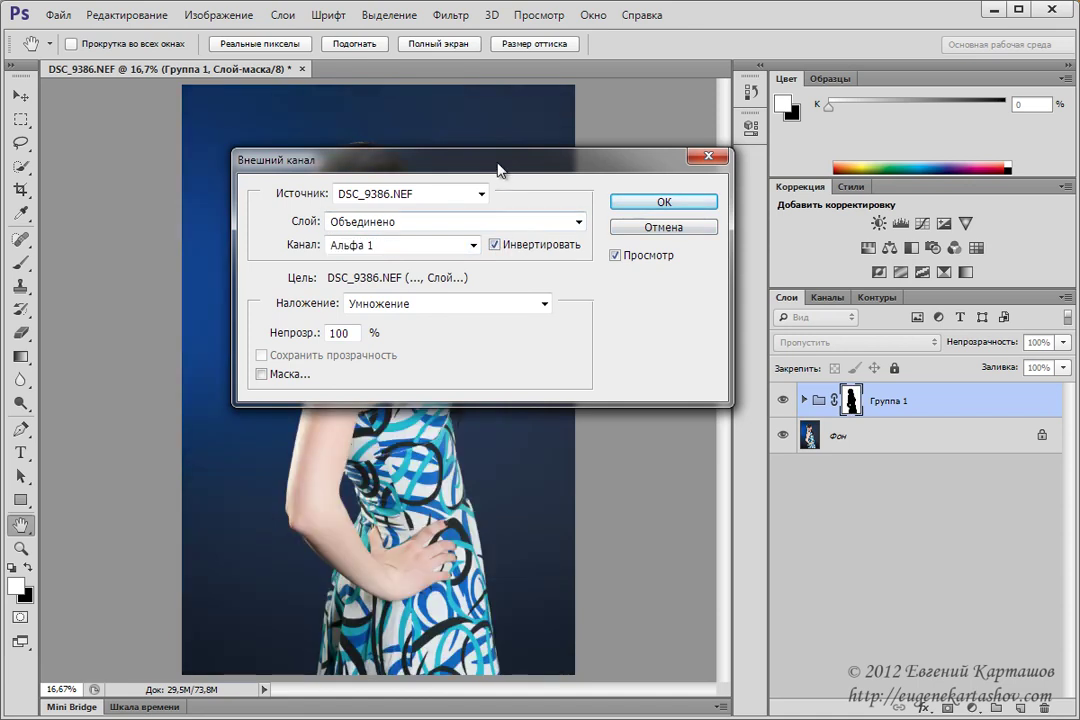
mouse_move(498, 170)
left_mouse_down()
mouse_move(718, 166)
mouse_move(742, 130)
left_mouse_up()
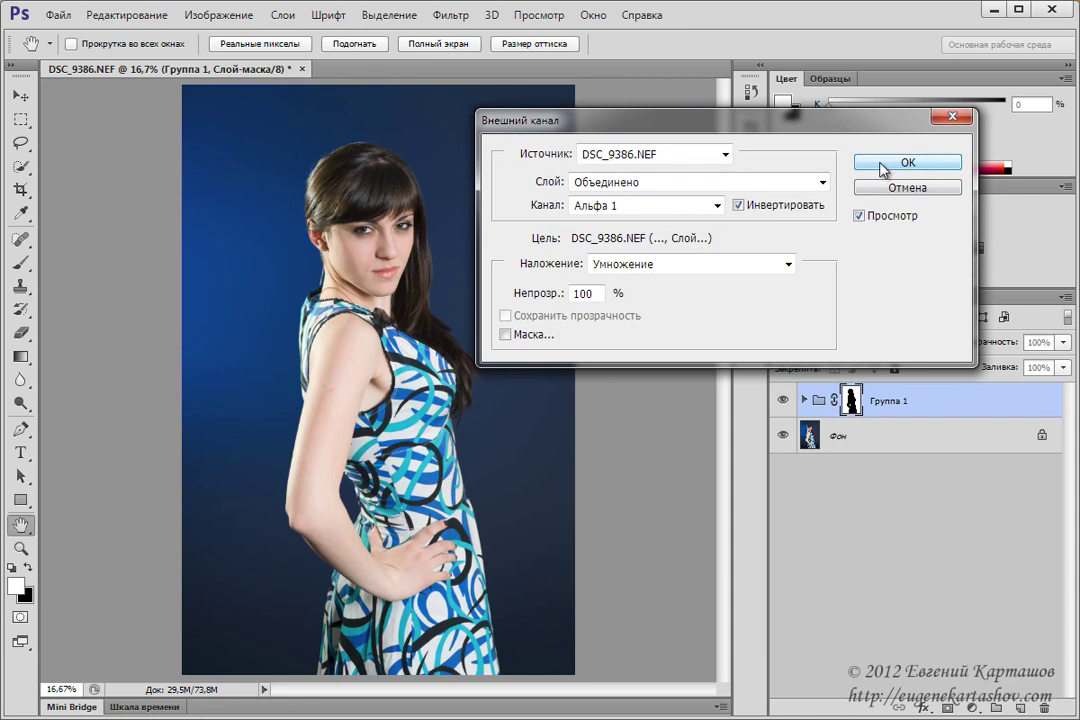
left_click(881, 168)
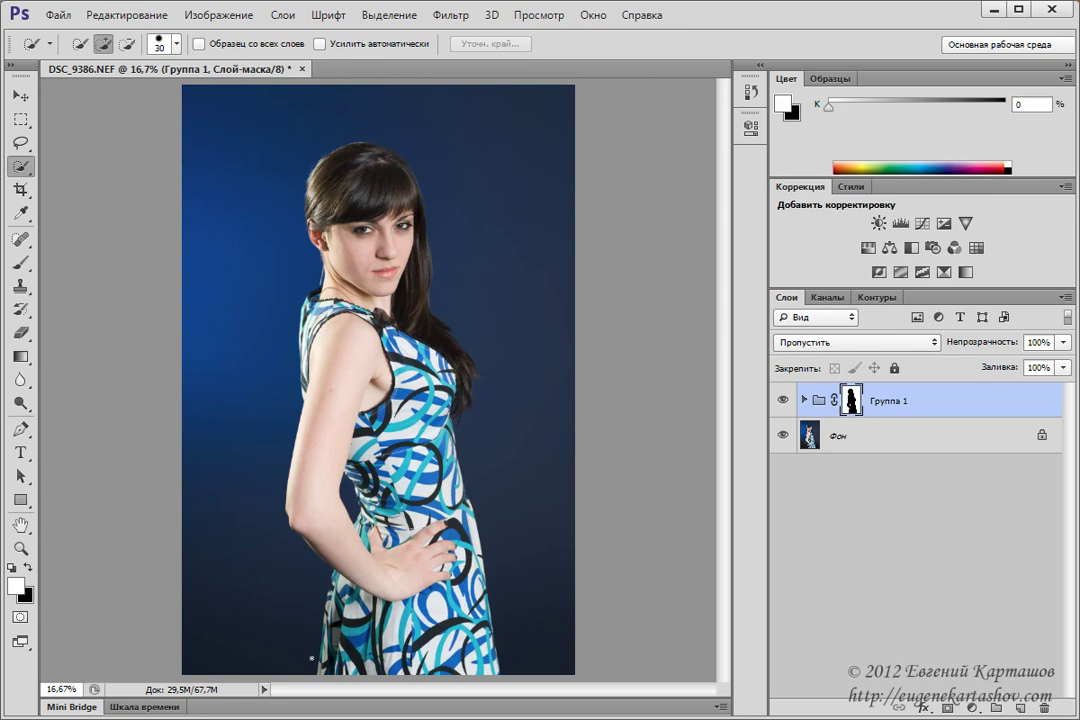
Zoom to 50% and pan over the model's face, torso and skirt to inspect the mask.
key("ctrl+plus")
key("ctrl+plus")
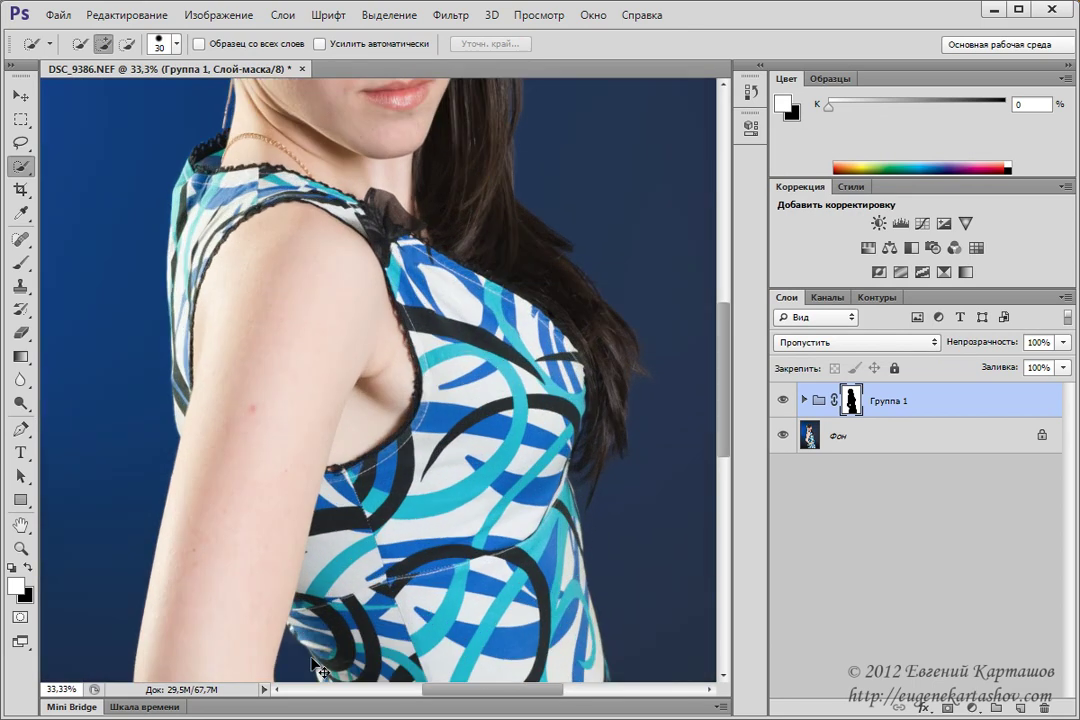
key("ctrl+plus")
left_click_drag(325, 236, 328, 632)
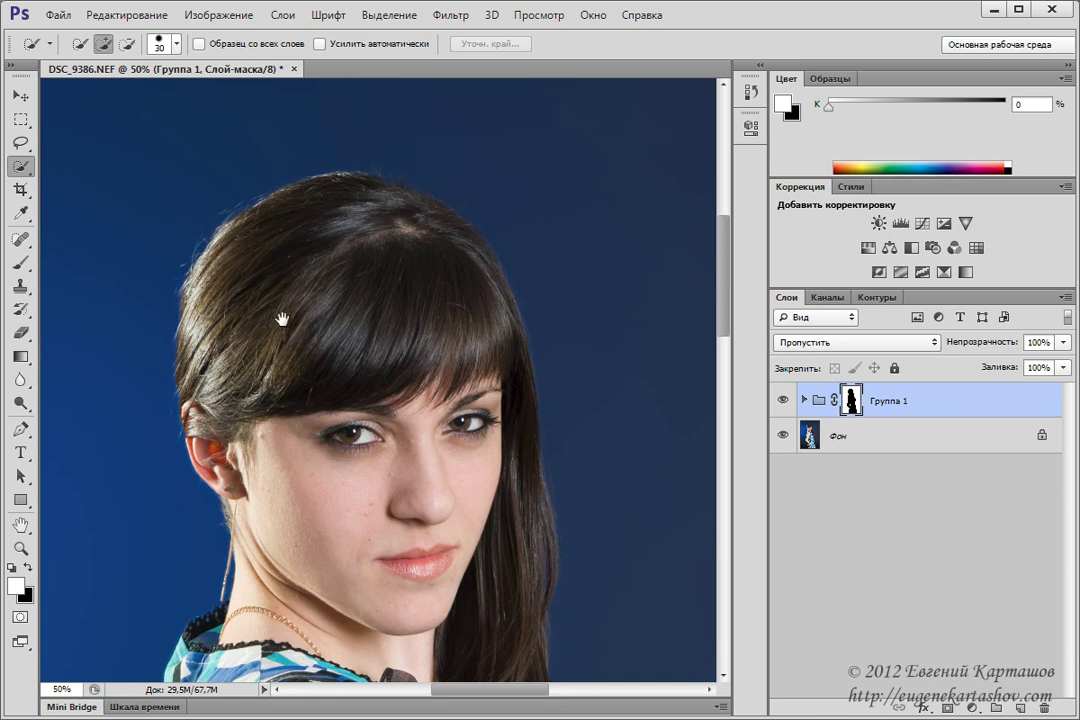
left_click_drag(285, 326, 350, 40)
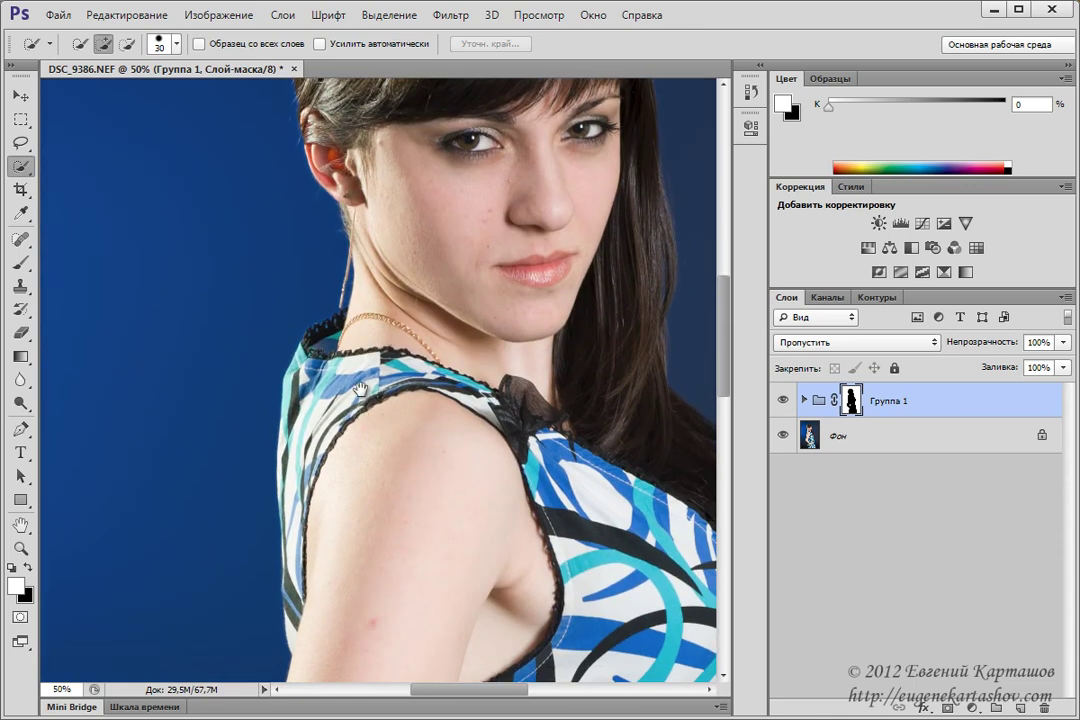
left_click_drag(305, 350, 375, 44)
left_click_drag(419, 188, 415, 48)
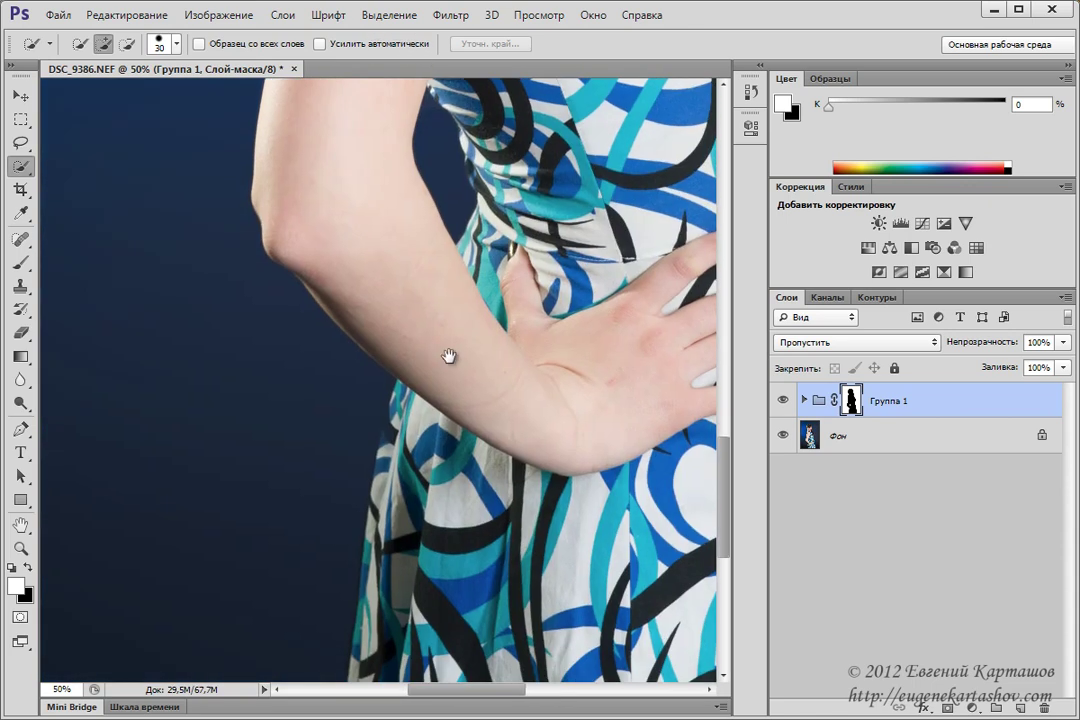
left_click_drag(380, 320, 383, 176)
Scroll around the hair, neck and arm, then fit the whole portrait on screen.
scroll(446, 229, "down", 3)
mouse_move(446, 229)
left_mouse_down()
mouse_move(349, 373)
mouse_move(229, 433)
left_mouse_up()
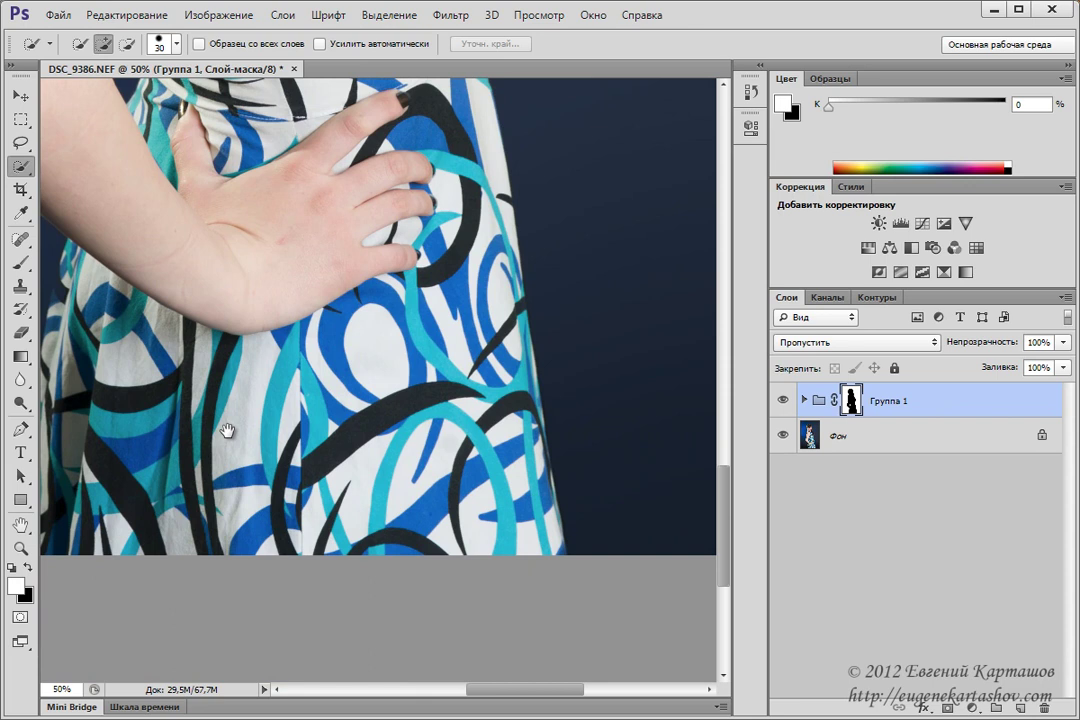
scroll(372, 194, "up", 5)
scroll(372, 194, "down", 3)
left_click_drag(386, 212, 393, 337)
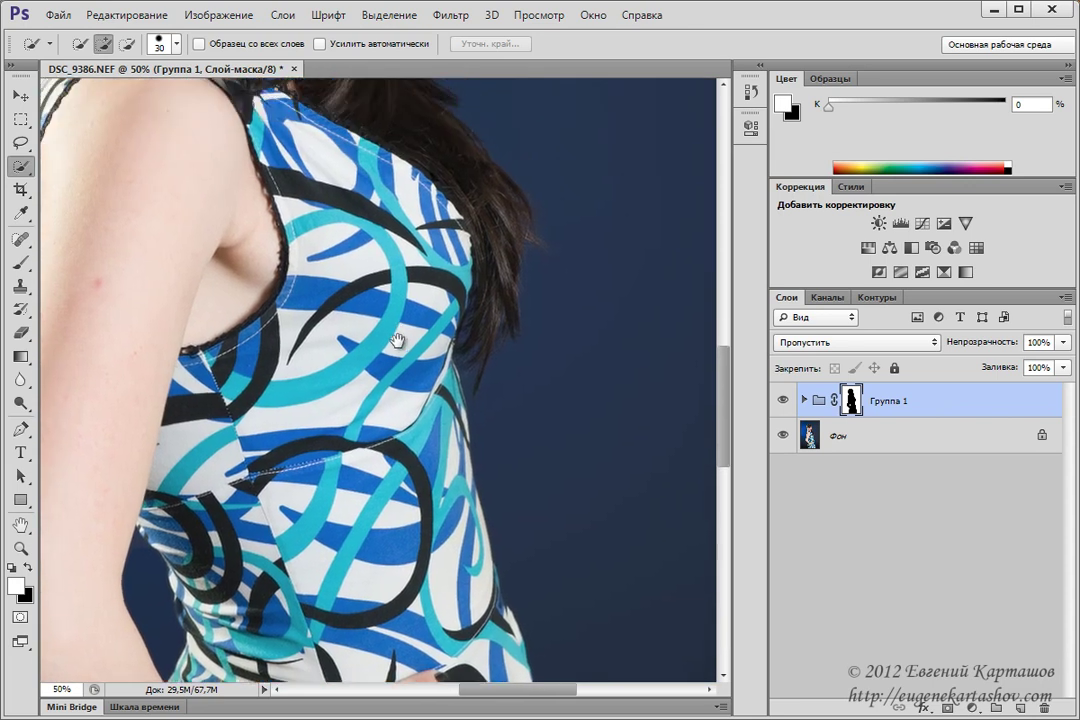
scroll(366, 268, "up", 4)
left_click_drag(366, 268, 398, 340)
scroll(400, 195, "up", 3)
left_click_drag(400, 195, 441, 296)
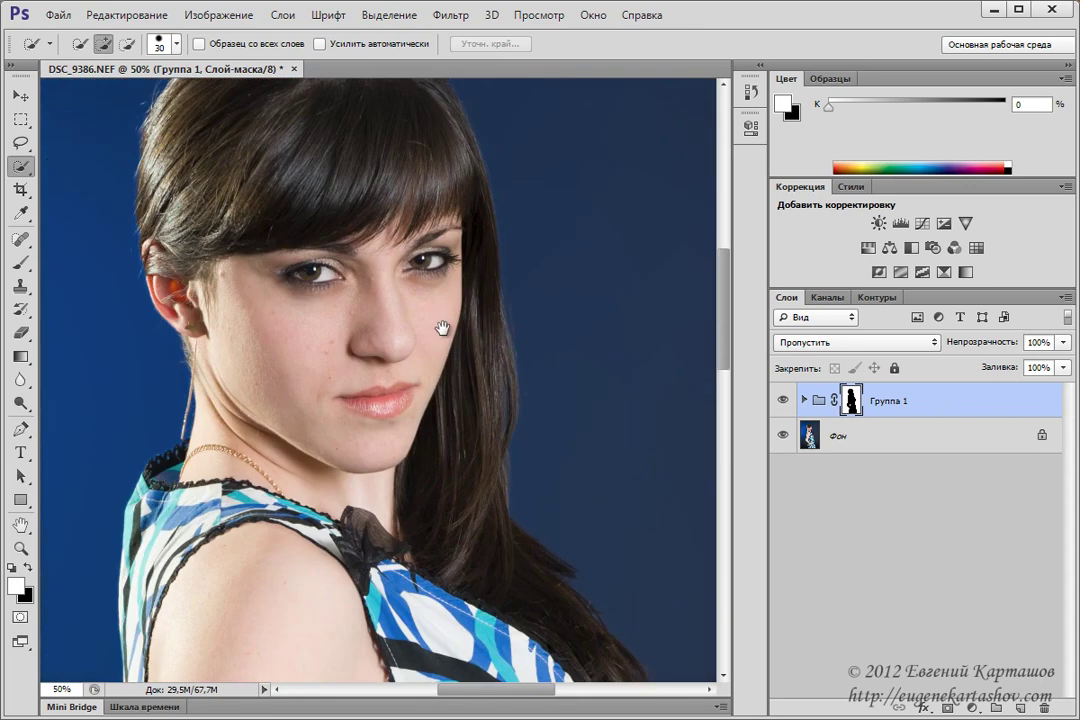
scroll(381, 250, "up", 4)
left_click_drag(381, 250, 362, 282)
scroll(362, 282, "down", 5)
scroll(475, 157, "down", 3)
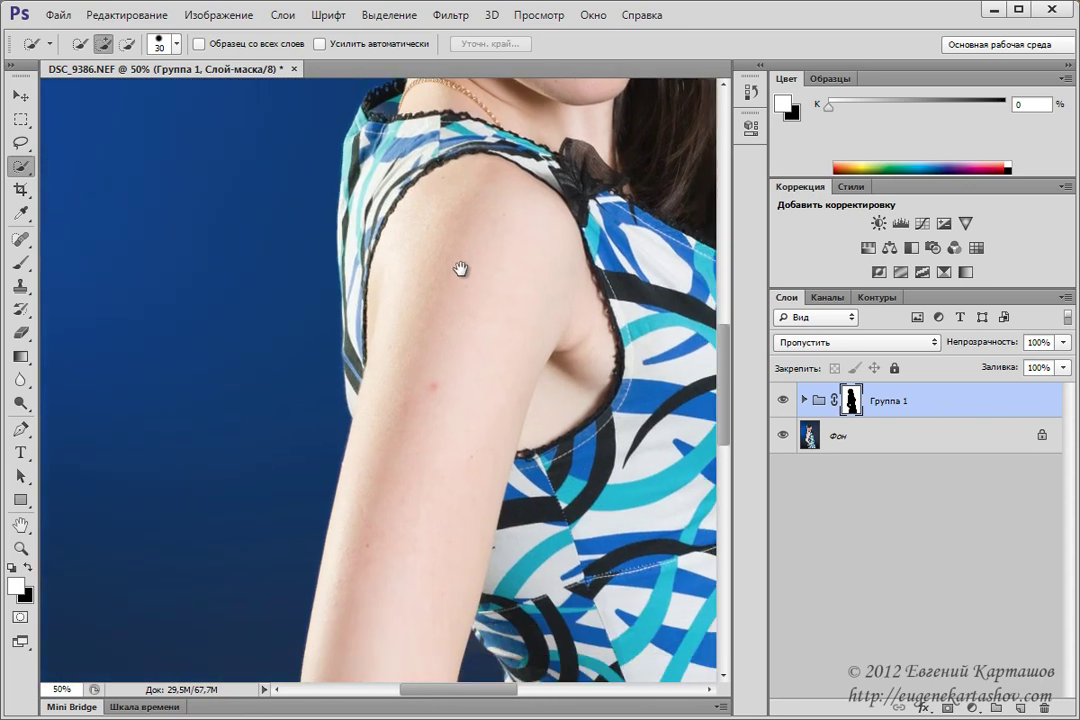
scroll(458, 268, "down", 3)
left_click_drag(460, 311, 451, 251)
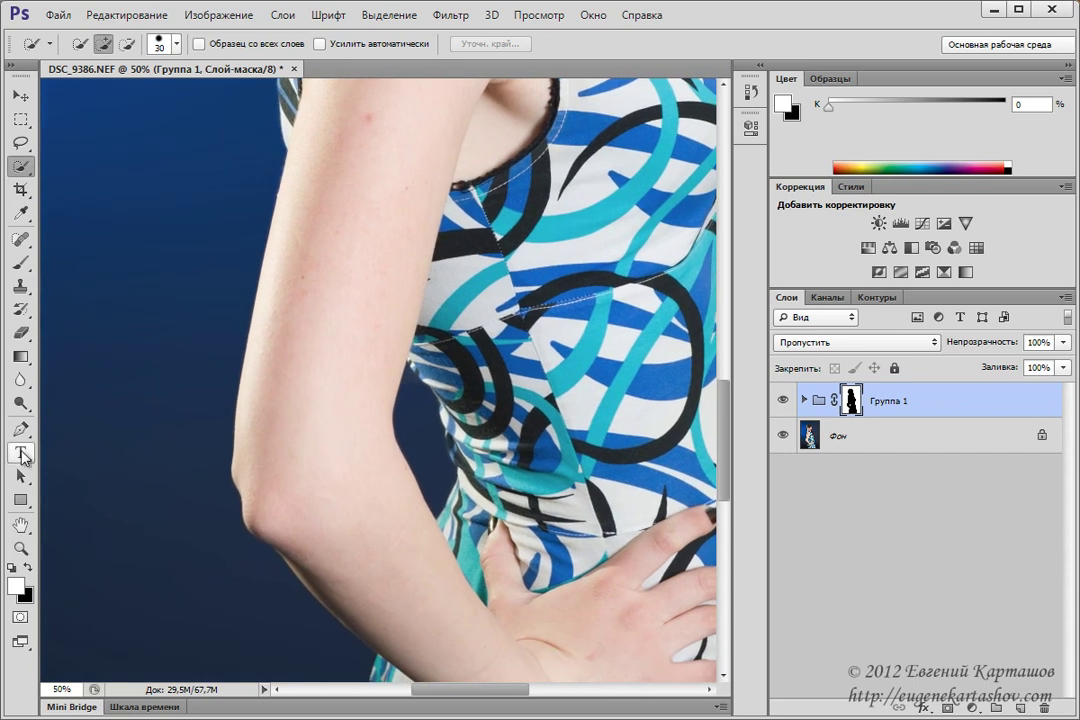
left_click(22, 527)
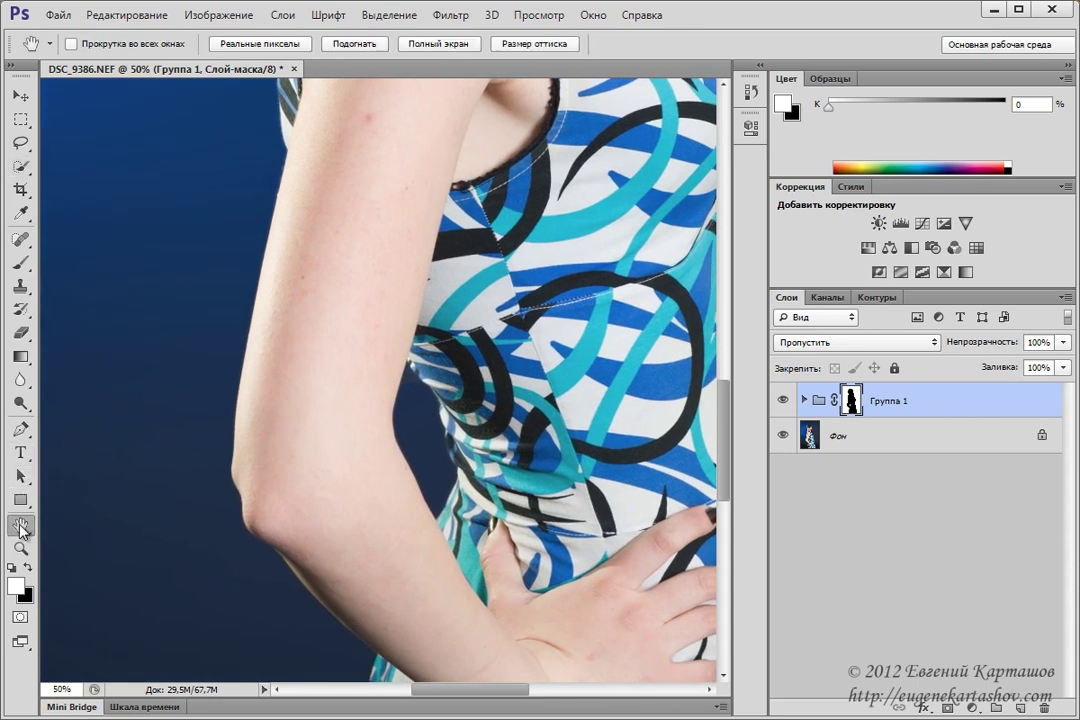
double_click(20, 525)
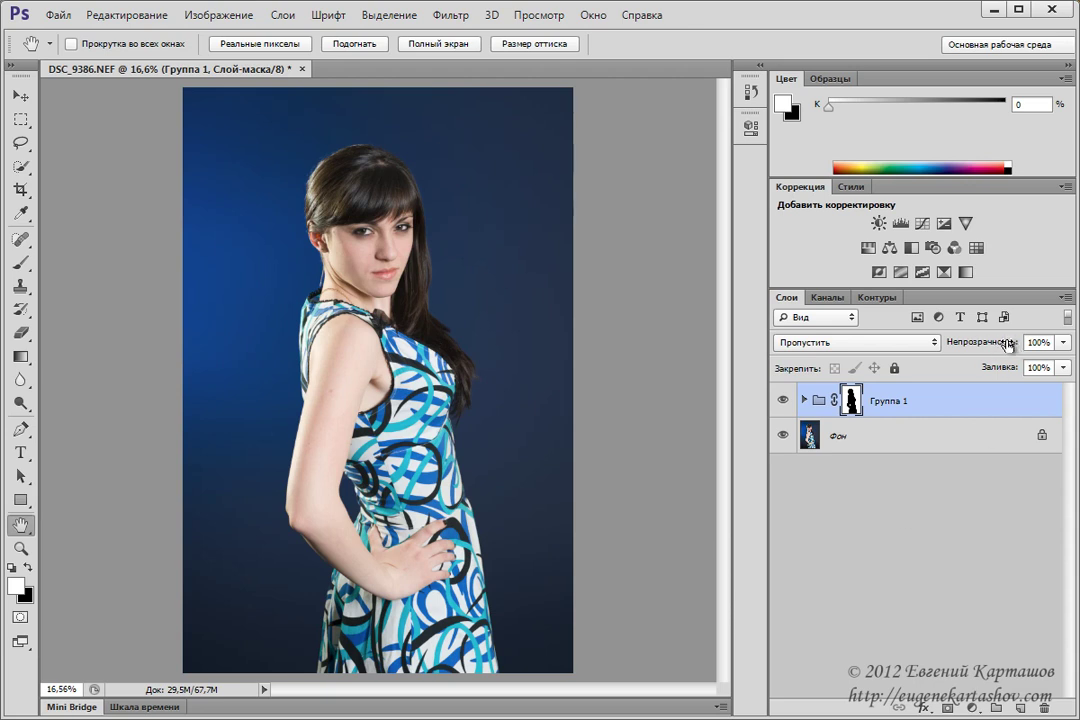
Test Группа 1 at lower opacity, restore 100%, then expand it and select Слой 1 копия.
left_click_drag(1007, 344, 977, 344)
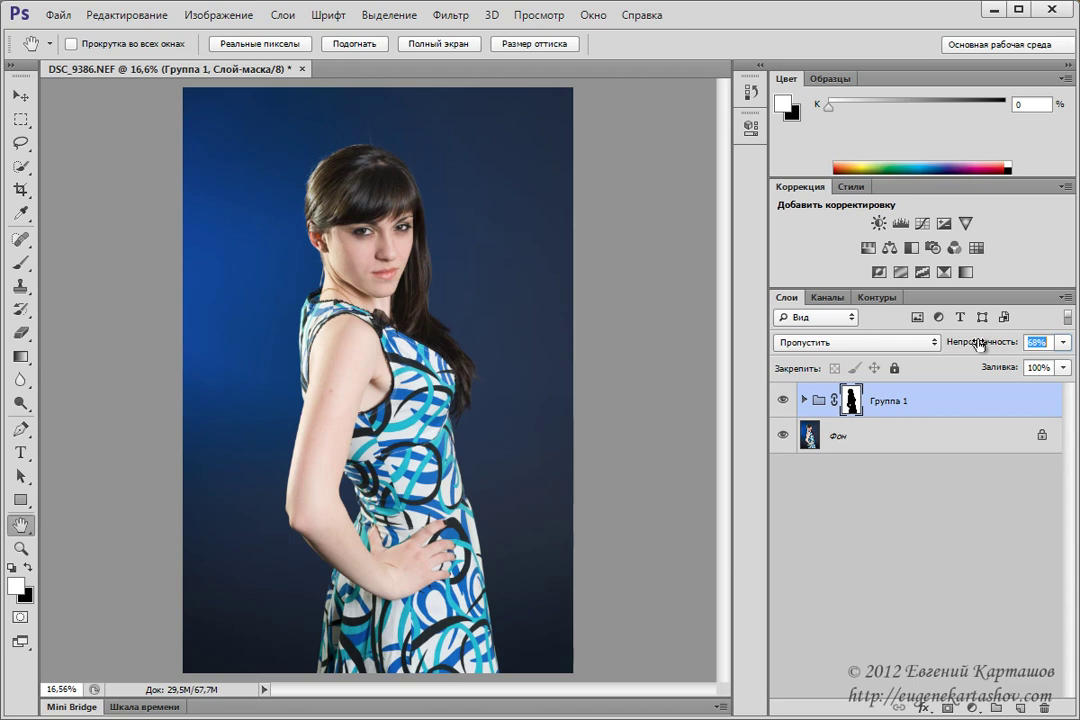
left_click(385, 228)
left_click_drag(321, 108, 396, 237)
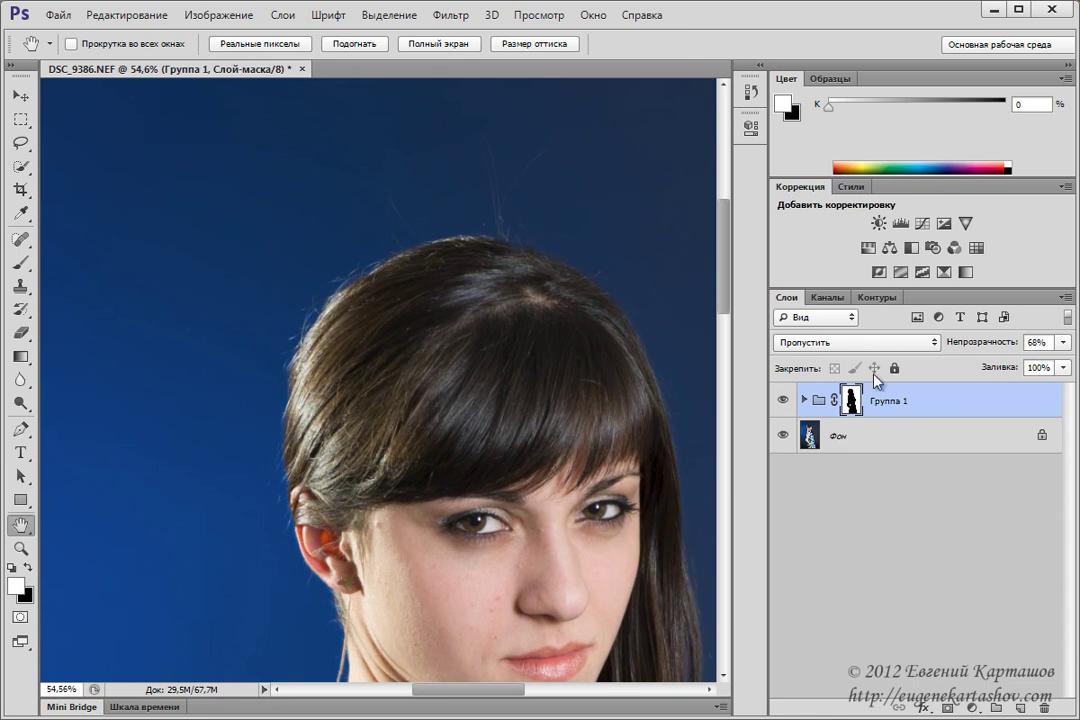
left_click_drag(973, 346, 1052, 341)
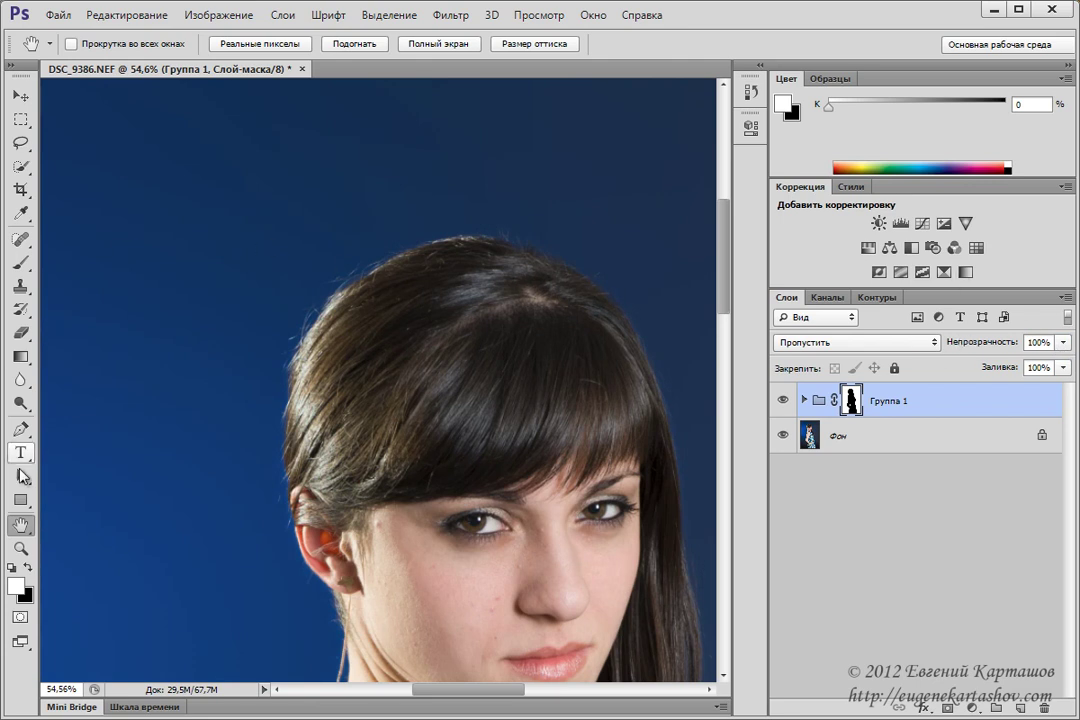
left_click(806, 400)
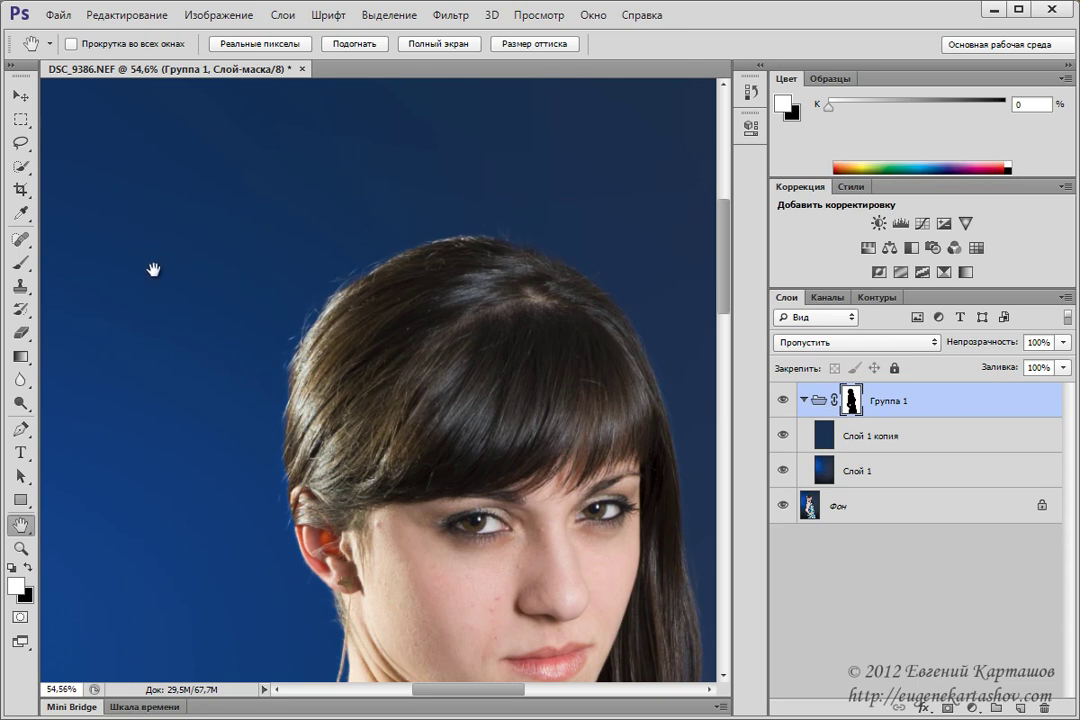
left_click(937, 444)
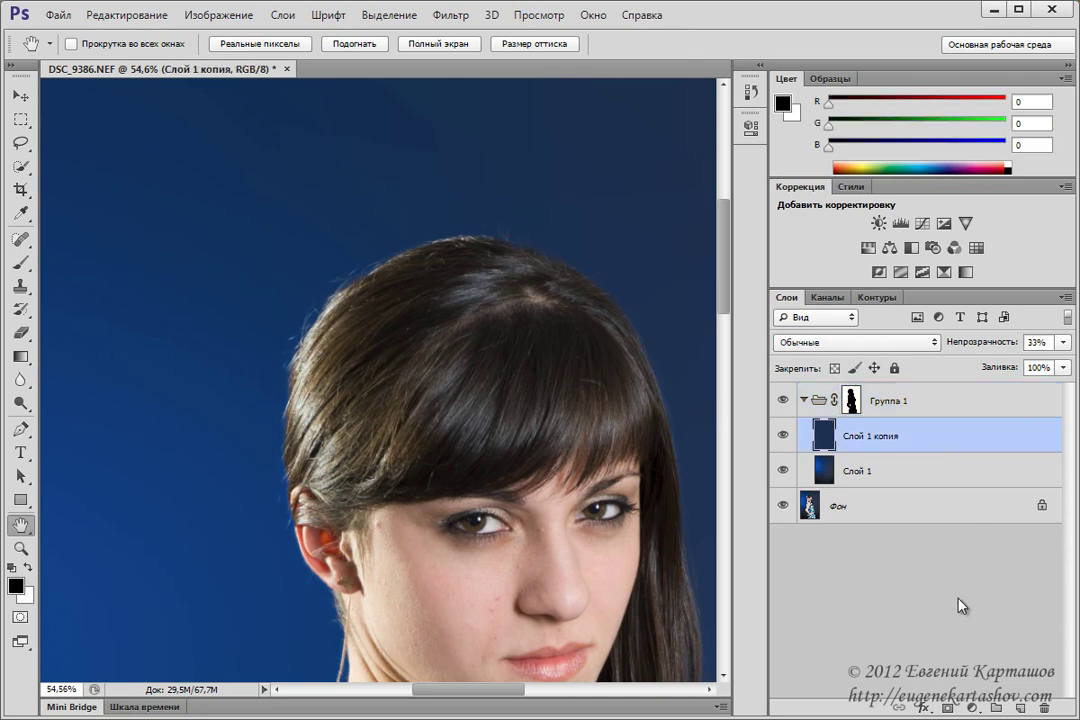
Add Слой 2, fill it with 50% Gray, and set its blend mode to Soft Light.
left_click(1021, 708)
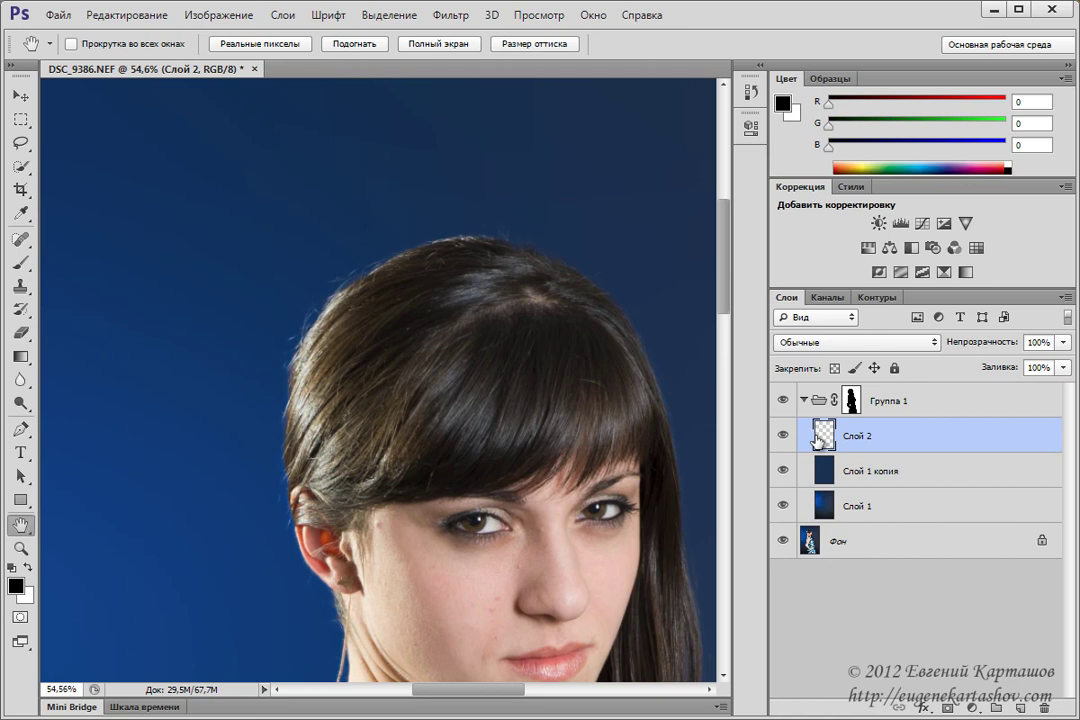
left_click(133, 20)
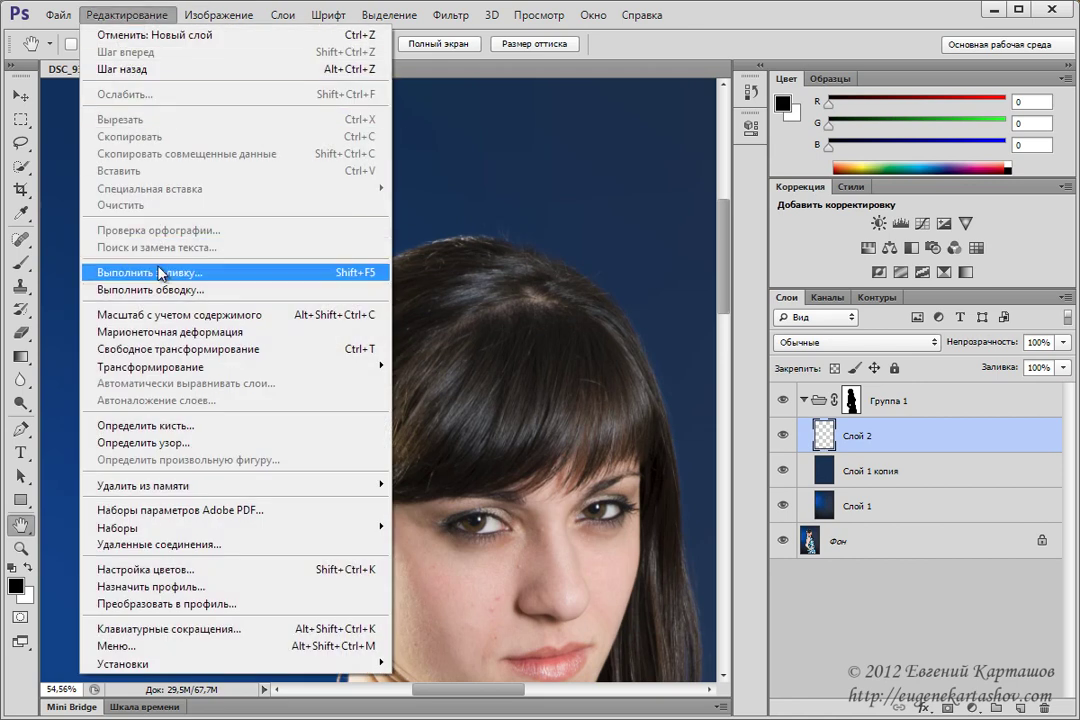
left_click(160, 273)
left_click(805, 219)
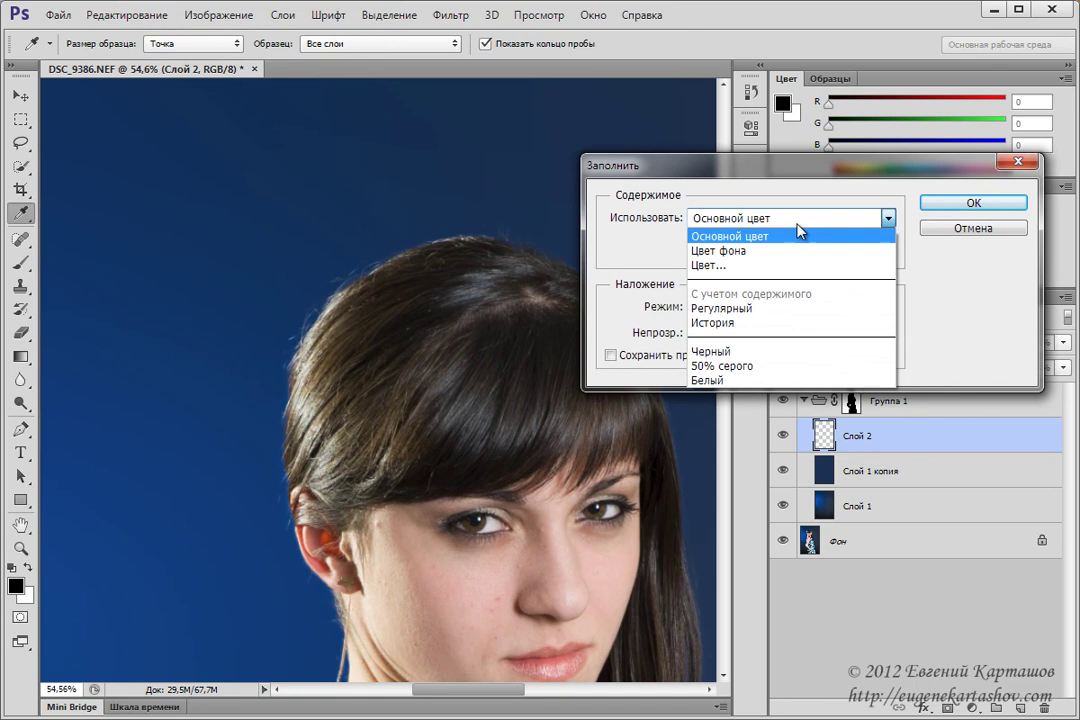
left_click(720, 366)
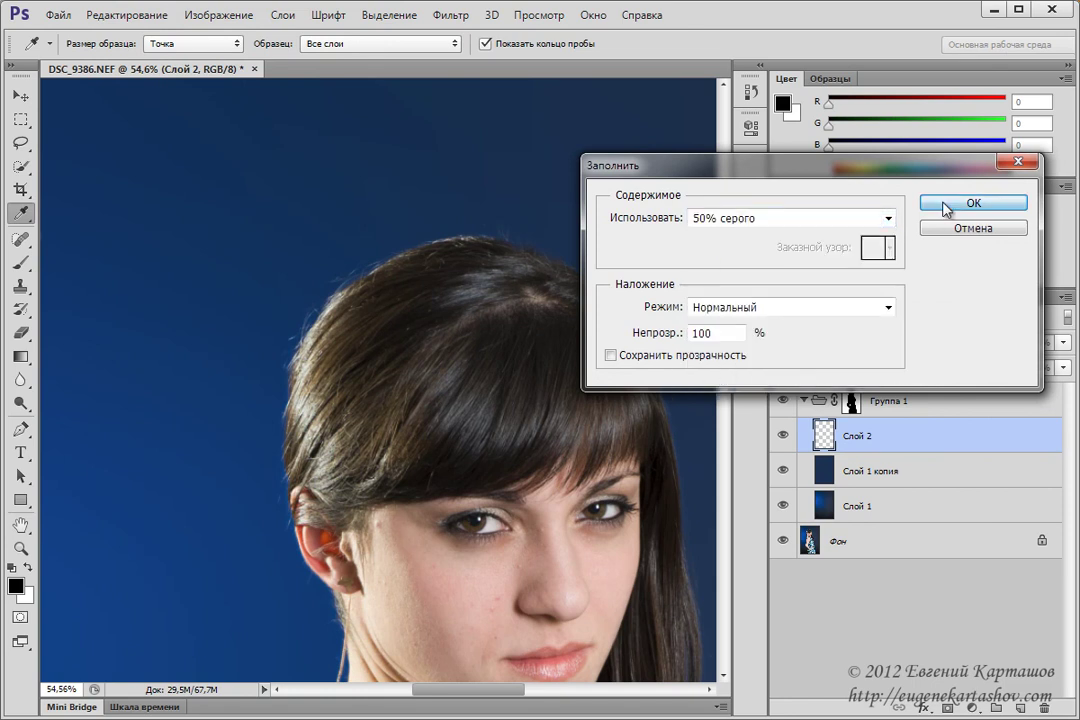
left_click(946, 208)
key("space")
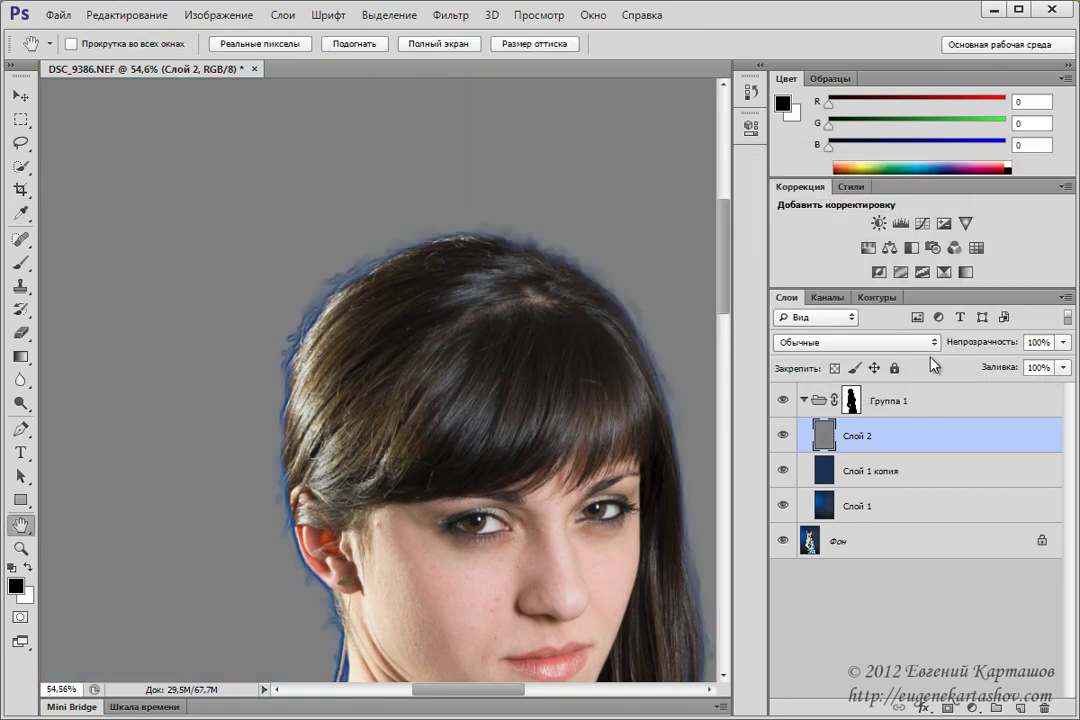
left_click(930, 342)
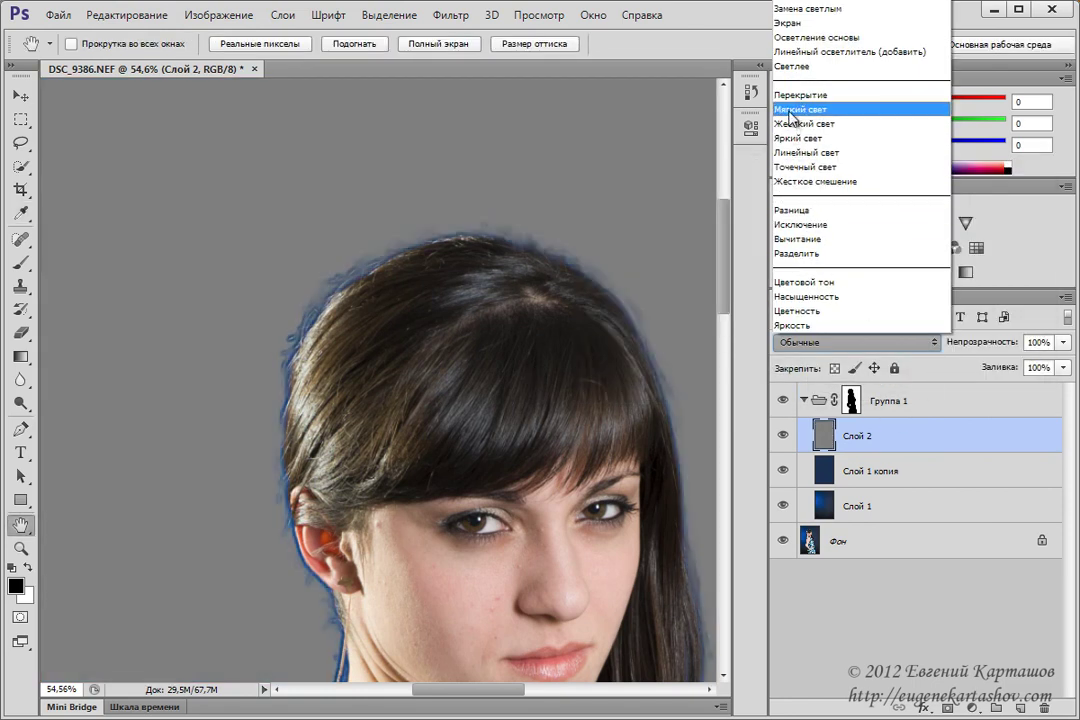
left_click(805, 109)
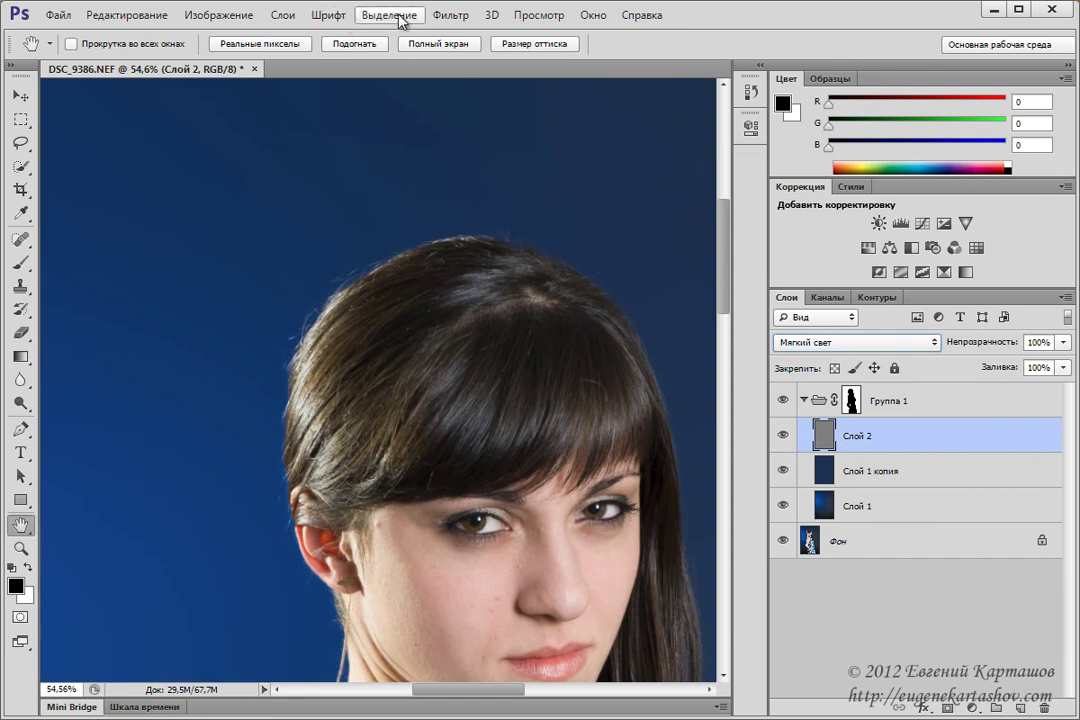
Add 4.8% monochromatic noise to the grey Слой 2 as a faint grain.
left_click(449, 17)
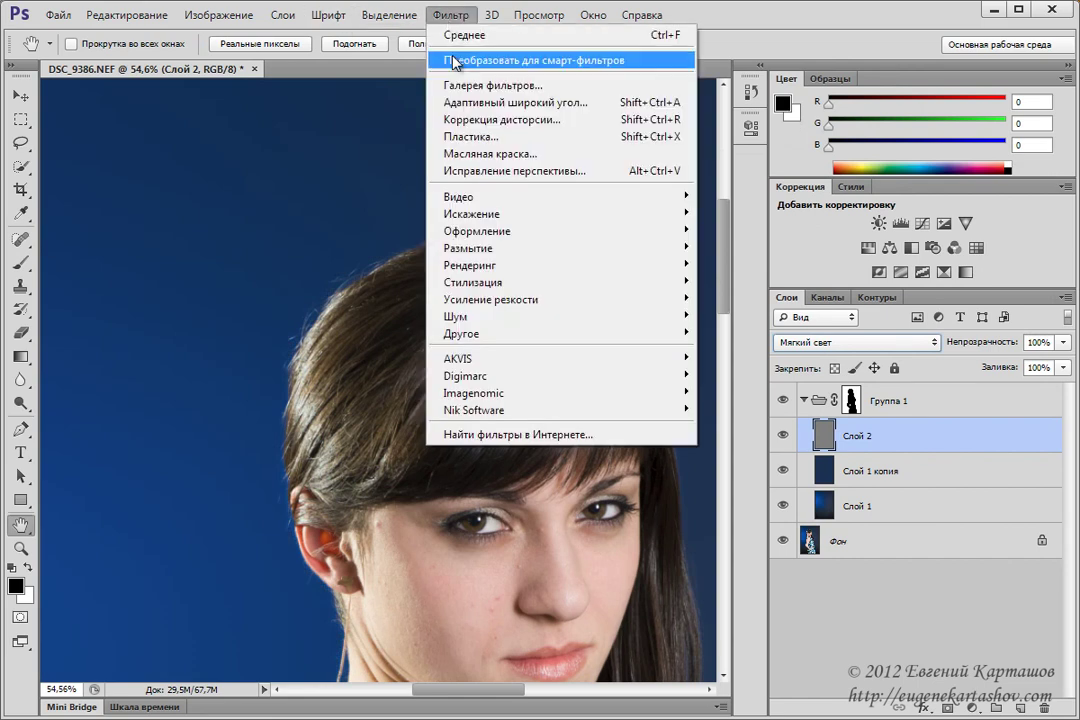
mouse_move(470, 316)
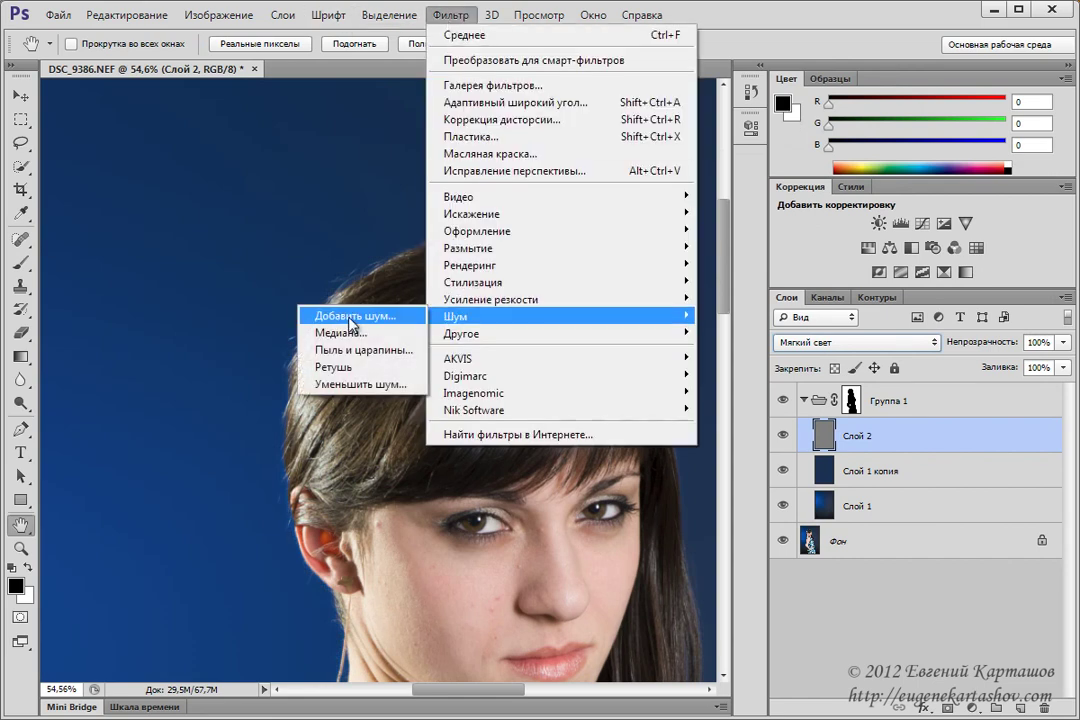
left_click(340, 316)
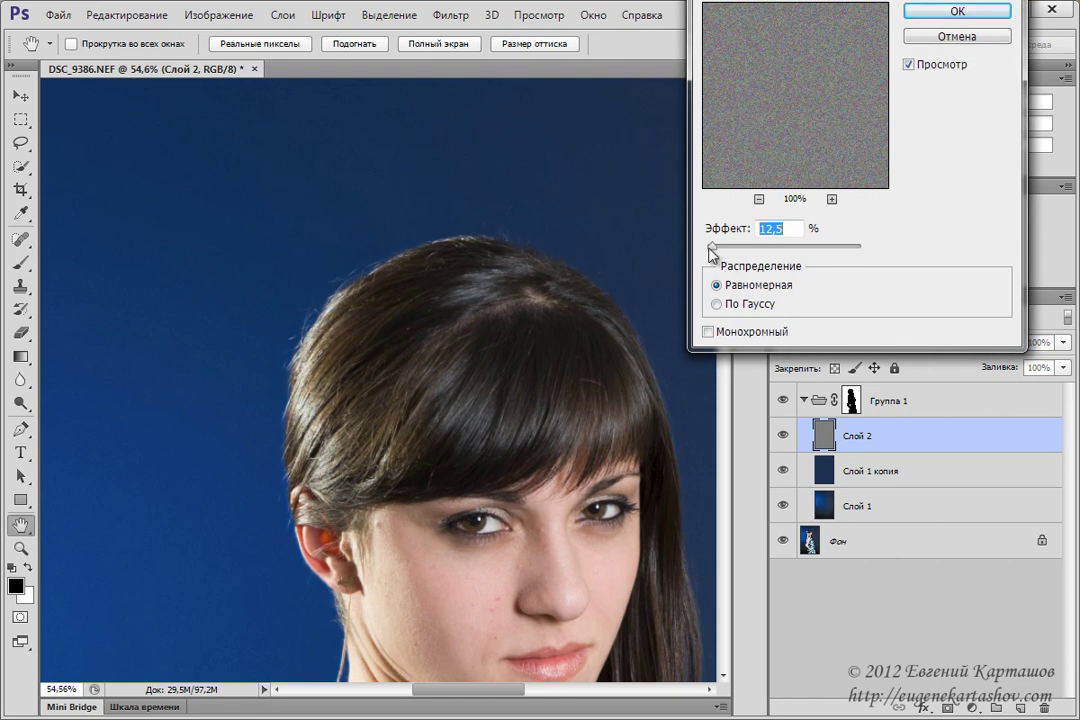
left_click(709, 333)
left_click_drag(712, 247, 709, 247)
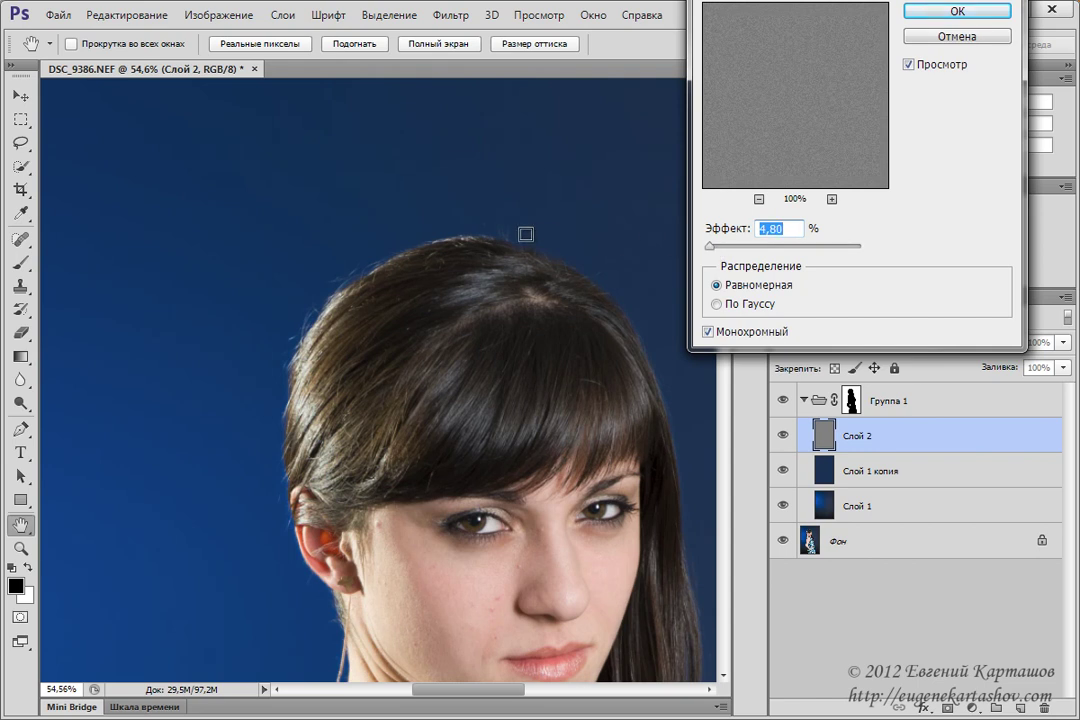
left_click(950, 11)
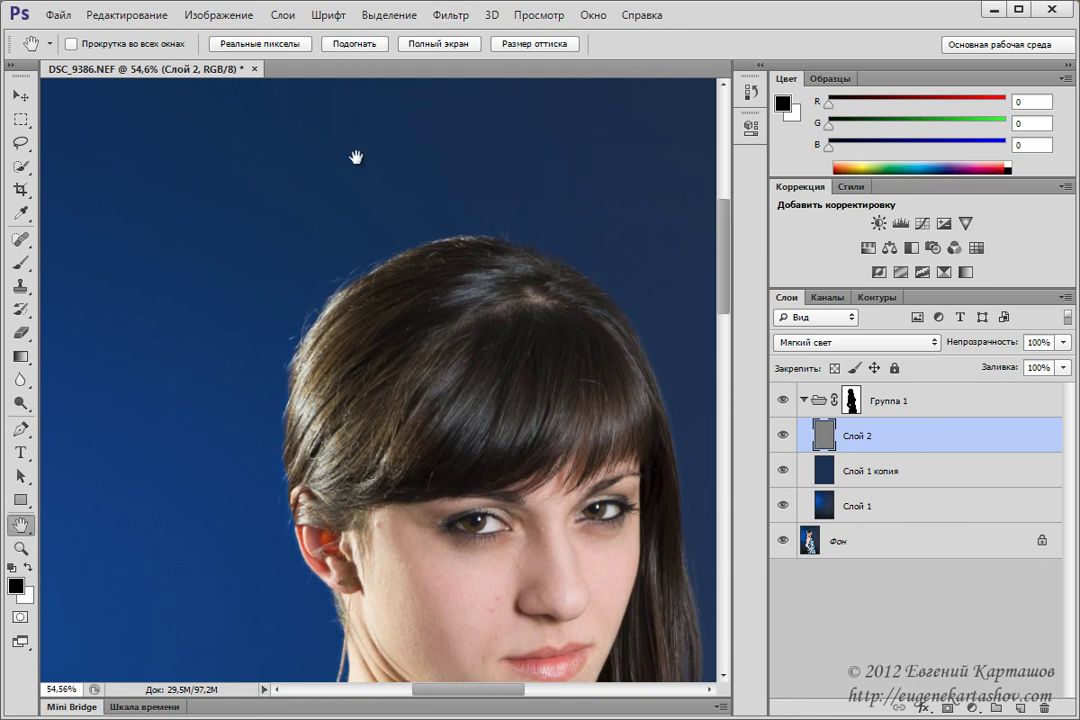
Apply a 0.4-pixel Gaussian Blur to the noise on Слой 2.
left_click(453, 18)
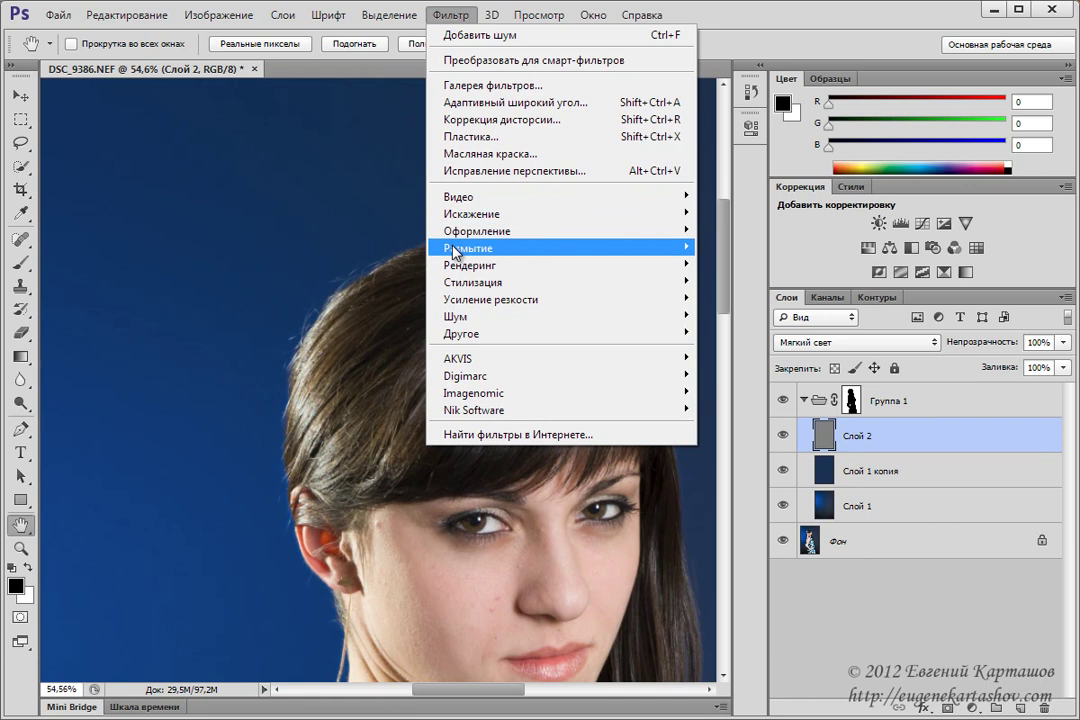
left_click(258, 391)
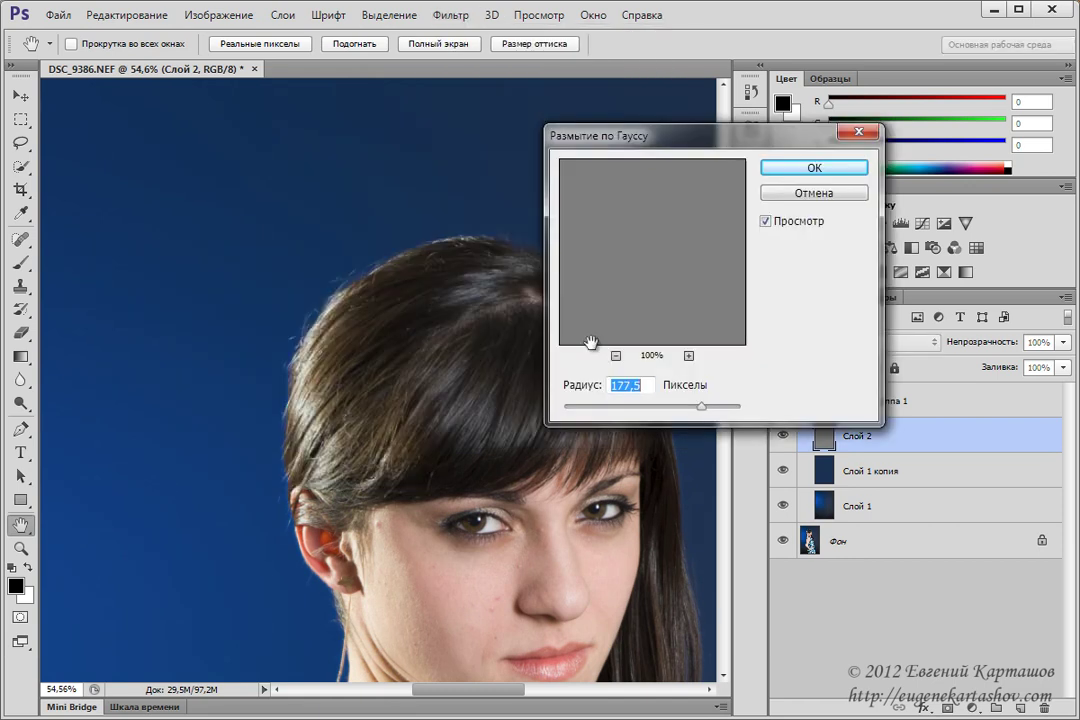
left_click_drag(701, 406, 565, 408)
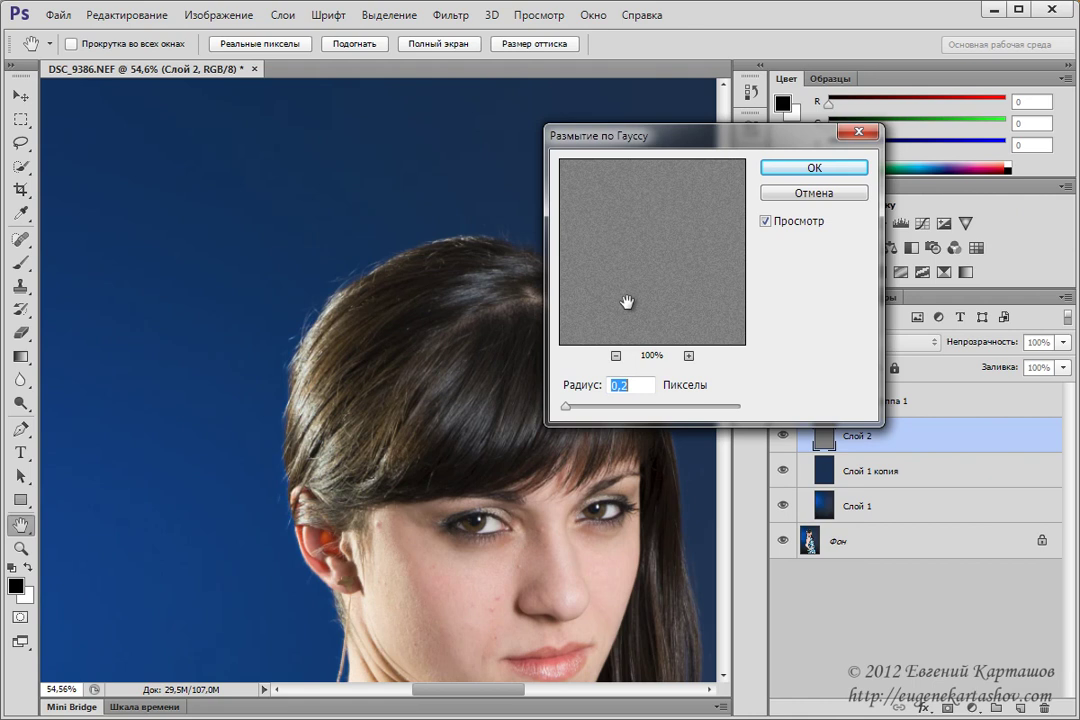
left_click(568, 408)
key("Up")
key("Up")
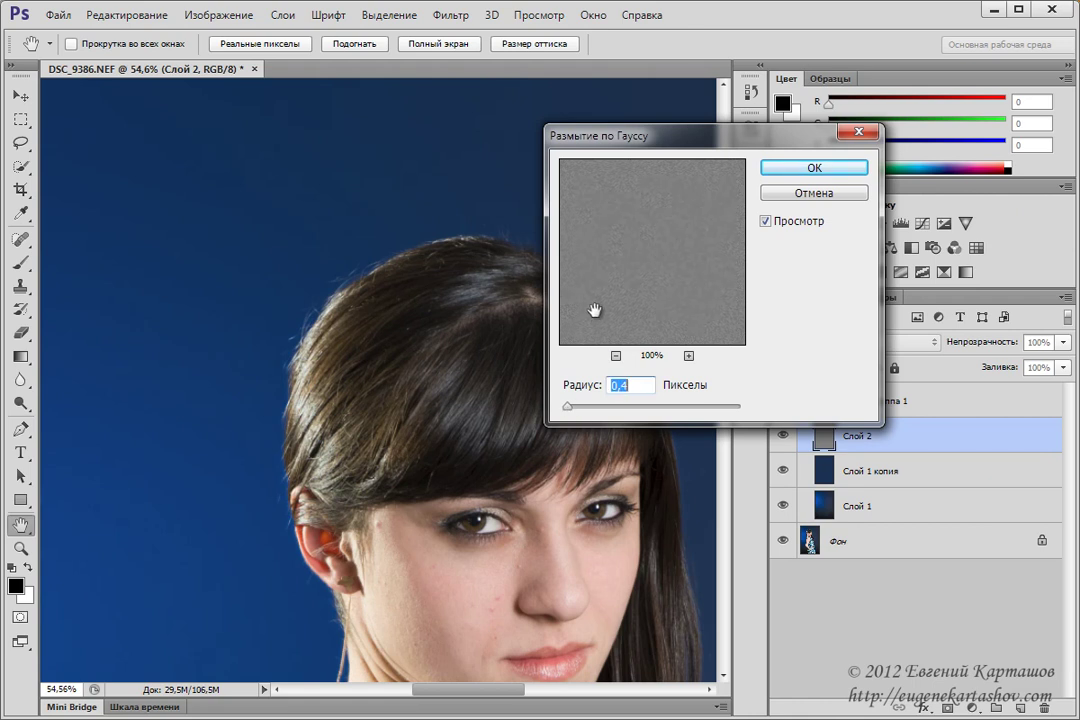
left_click(812, 170)
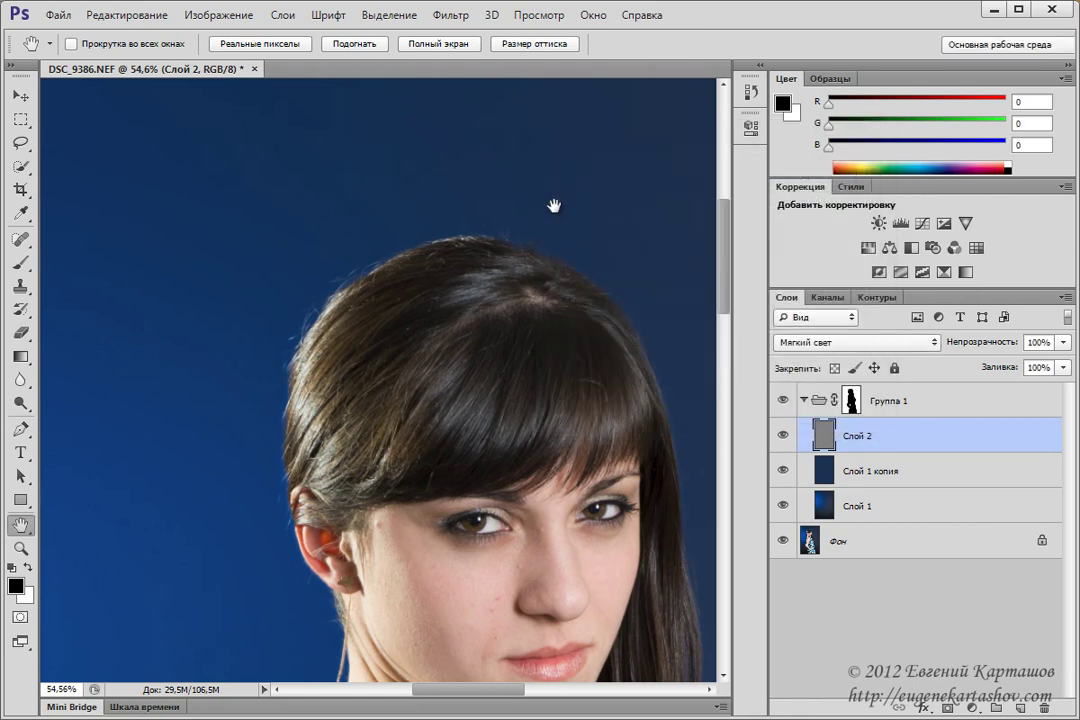
Lower Слой 2's opacity to 76% and zoom to 200% on the hair.
left_click_drag(1005, 349, 979, 343)
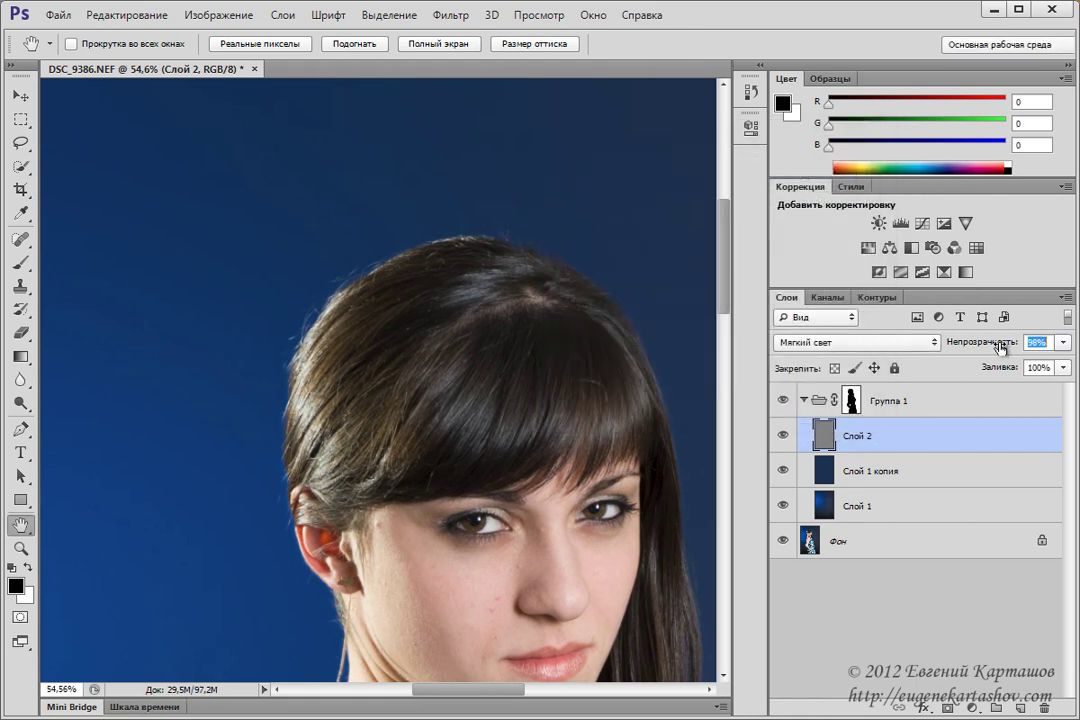
left_click(484, 397, "ctrl")
left_click(484, 395, "ctrl")
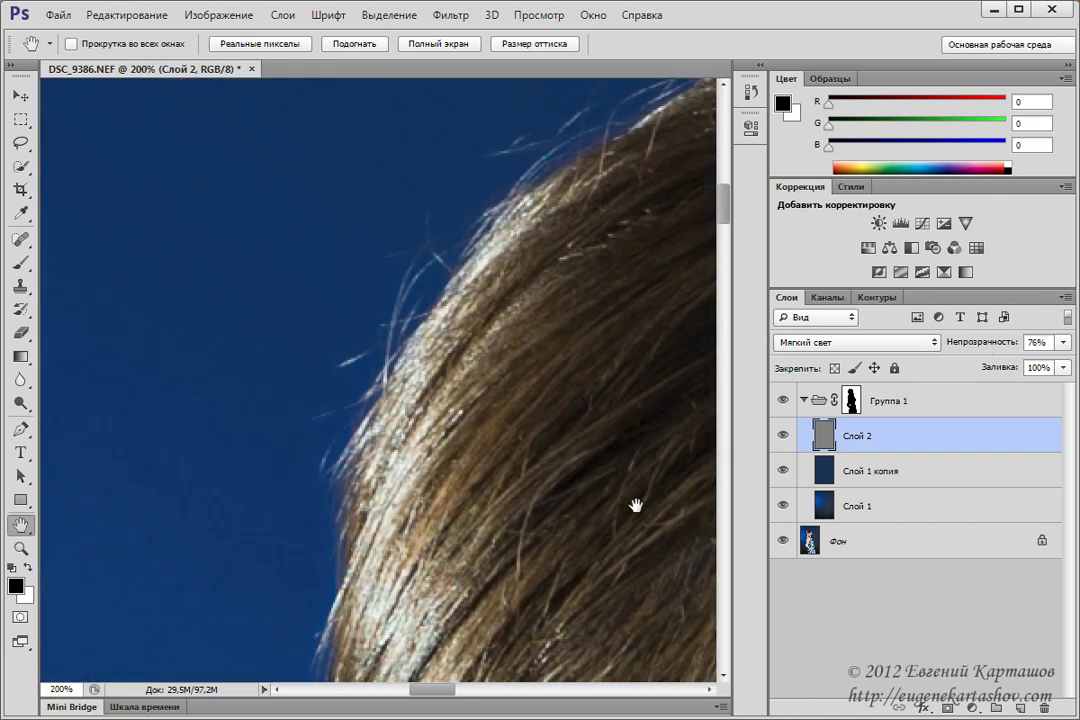
left_click_drag(457, 345, 745, 470)
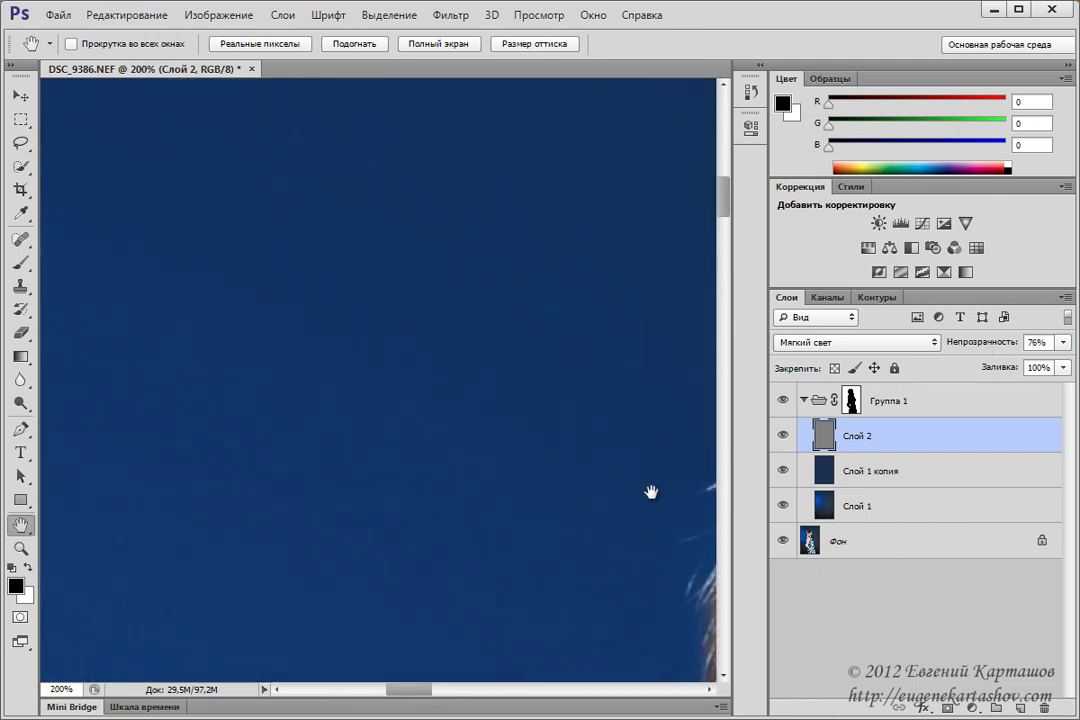
Toggle Слой 2 to compare the grain on the backdrop, then fit the whole photo.
left_click(783, 436)
left_click_drag(487, 395, 379, 487)
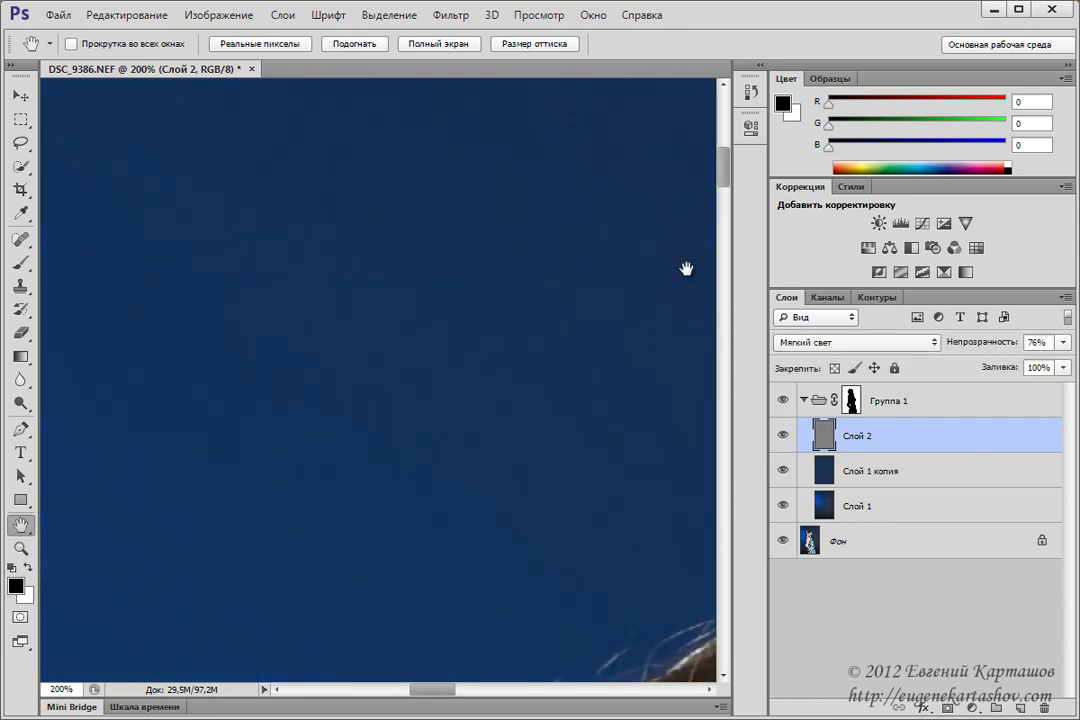
double_click(20, 524)
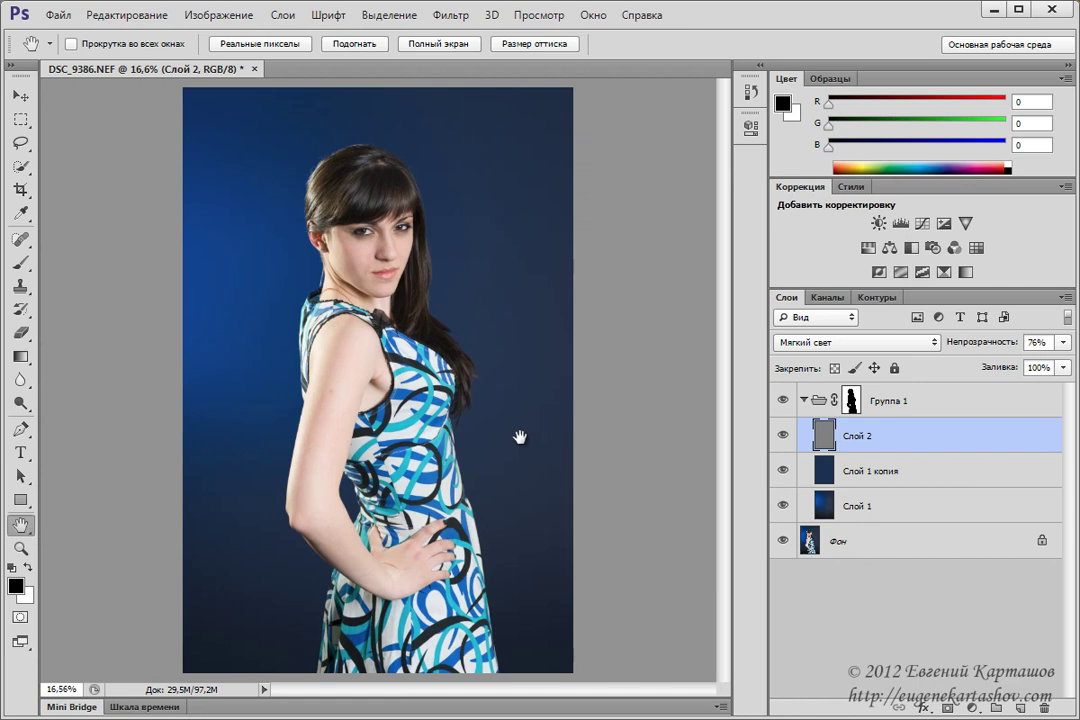